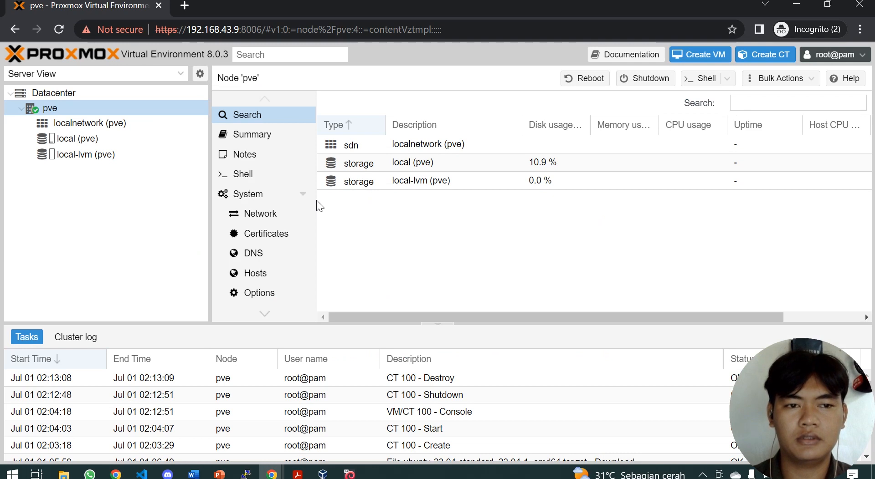
Step: Show local storage's CT Templates and look over the Upload and Download from URL forms
{"action": "left_click", "coordinate": [86, 139]}
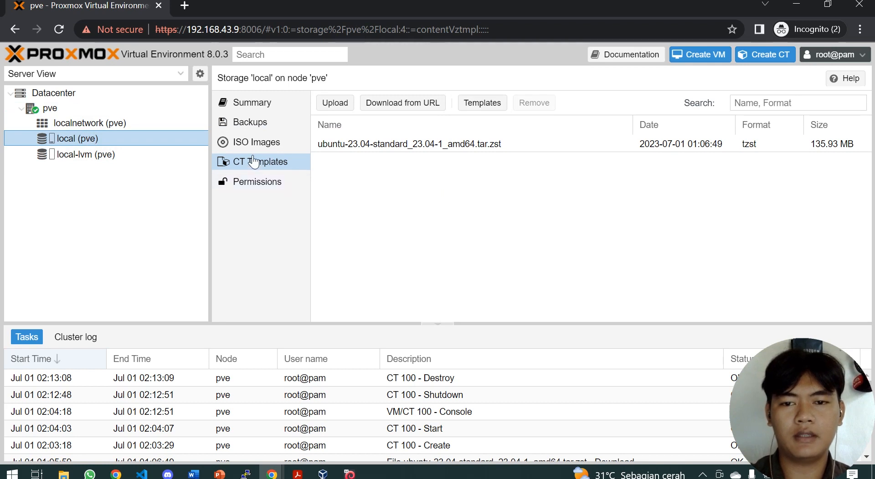
{"action": "left_click", "coordinate": [342, 106]}
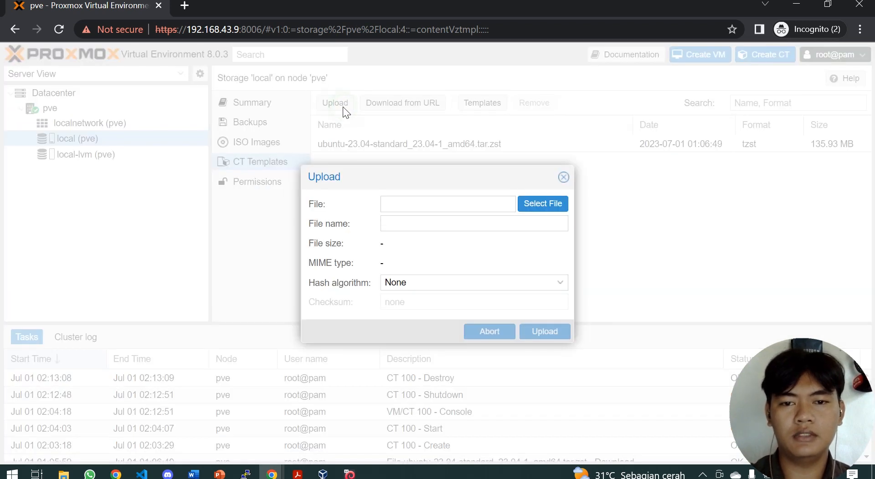
{"action": "left_click", "coordinate": [564, 177]}
{"action": "left_click", "coordinate": [414, 103]}
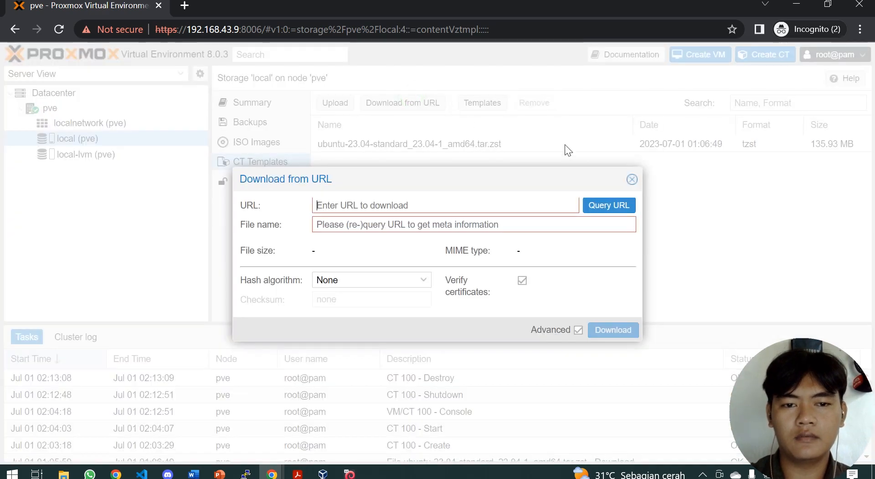
{"action": "left_click", "coordinate": [634, 179]}
Step: Browse the template catalogue without downloading, then select the stored ubuntu-23.04 template
{"action": "left_click", "coordinate": [486, 103]}
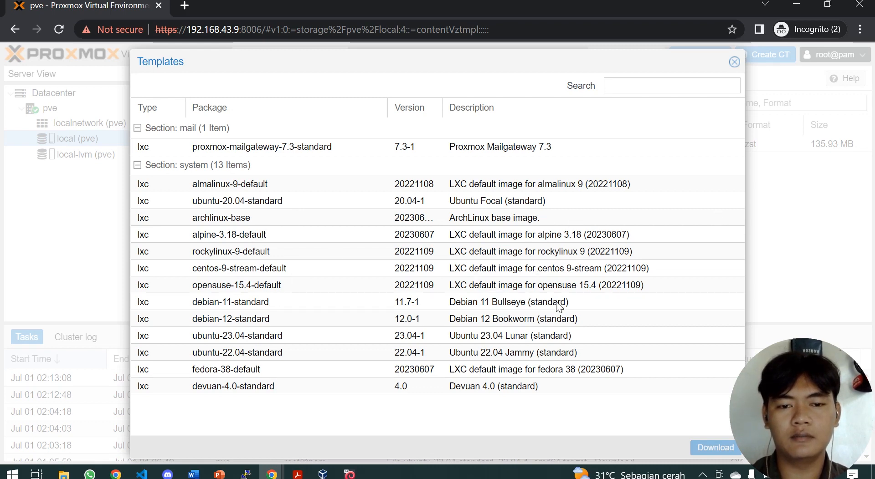
{"action": "left_click", "coordinate": [479, 306]}
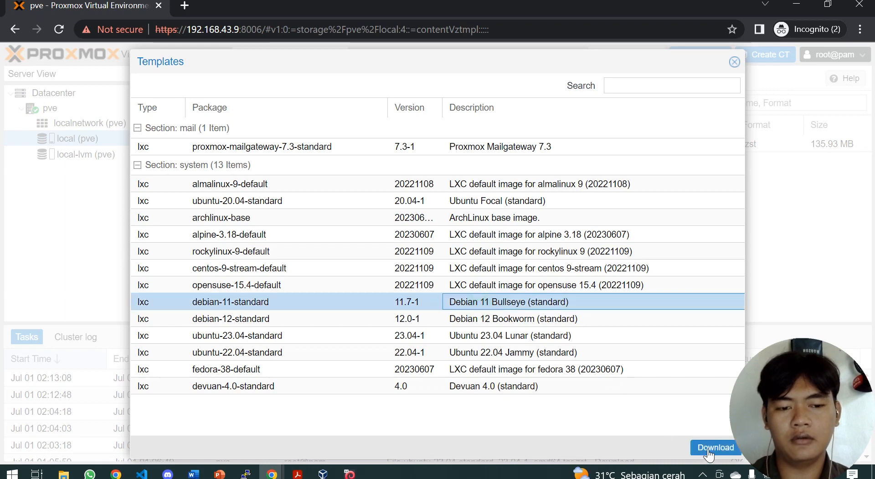
{"action": "left_click", "coordinate": [734, 62]}
{"action": "left_click", "coordinate": [363, 145]}
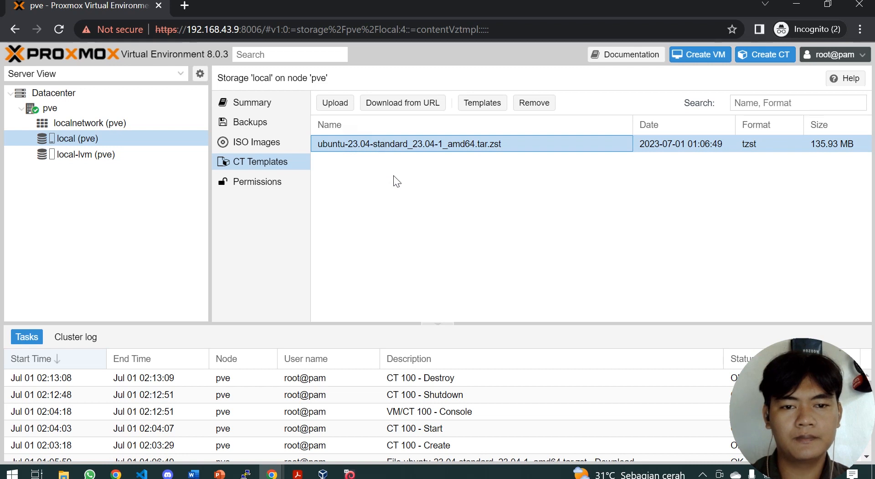
{"action": "left_click", "coordinate": [94, 139]}
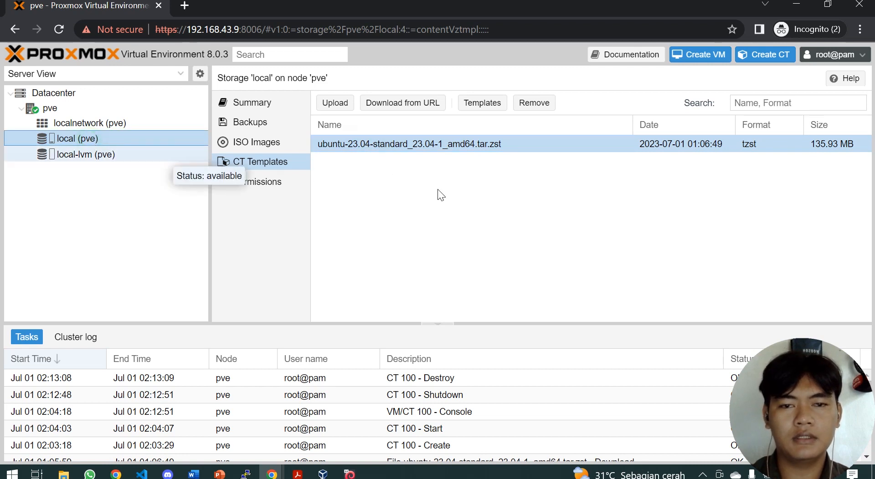
Step: Start a new container 100 with hostname ubuntu-kel1-cloudcomputing and a confirmed root password
{"action": "left_click", "coordinate": [765, 55]}
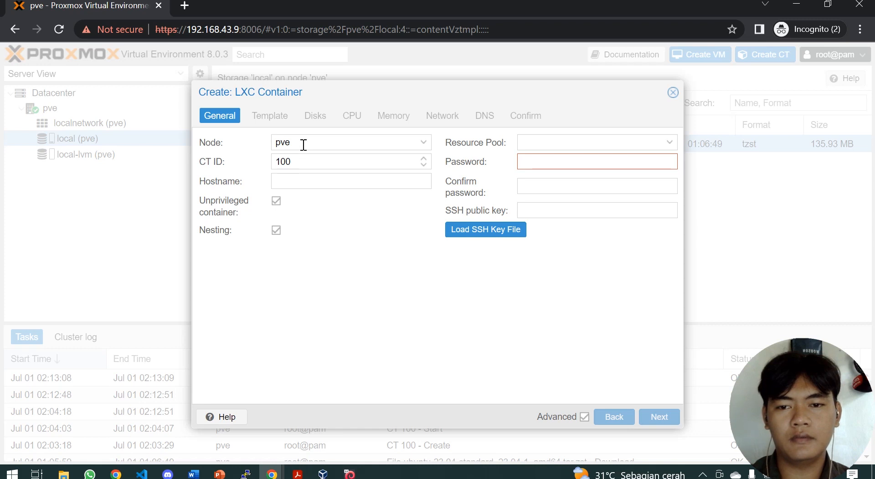
{"action": "left_click", "coordinate": [300, 183]}
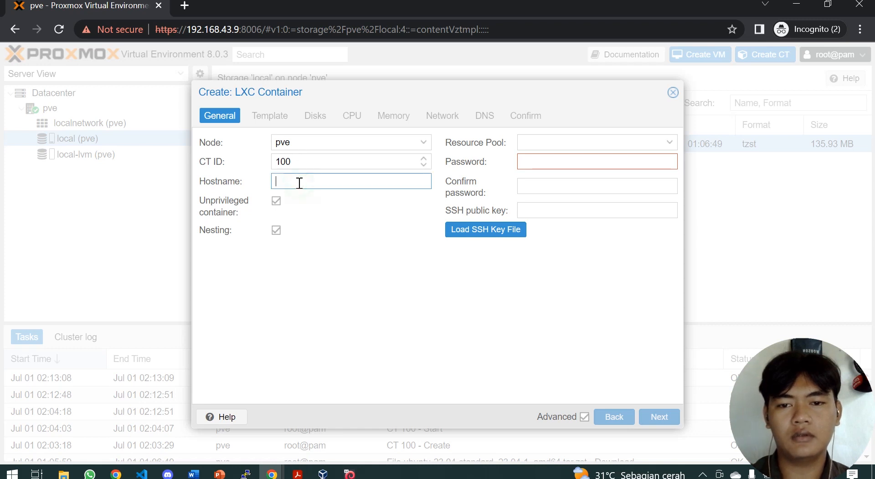
{"action": "type", "text": "ubuntu-kel1"}
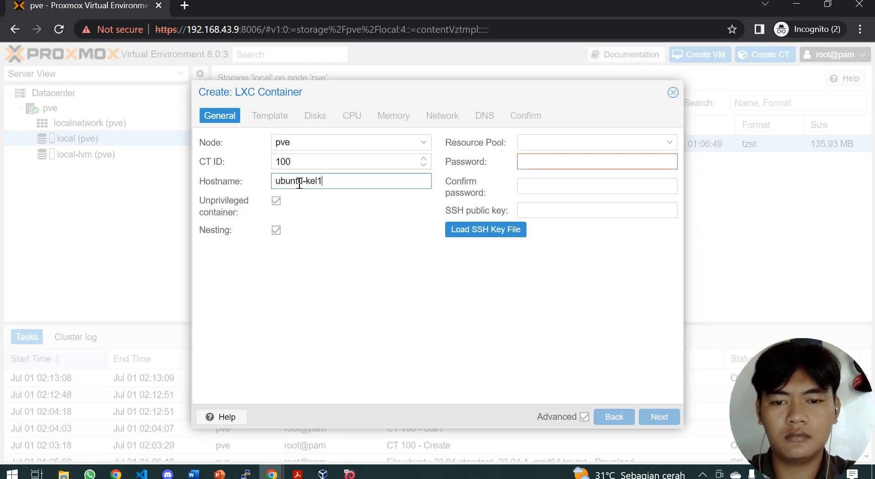
{"action": "type", "text": "-cloudcomputing"}
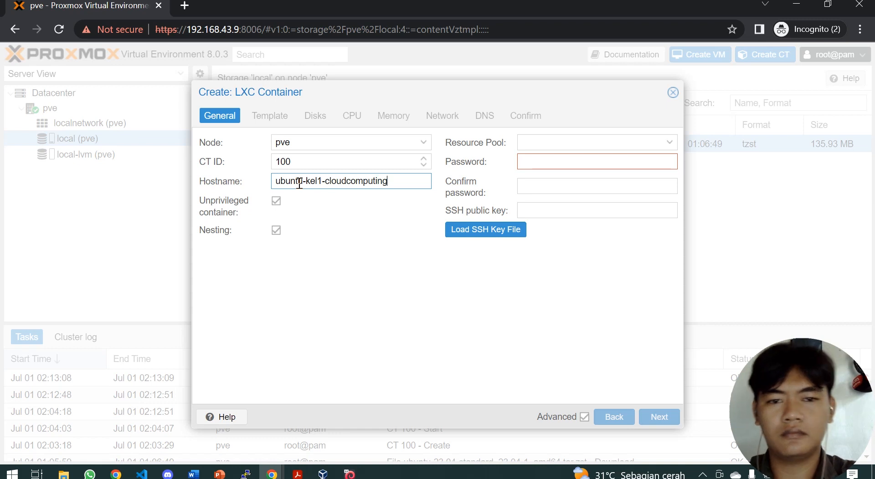
{"action": "left_click", "coordinate": [563, 162]}
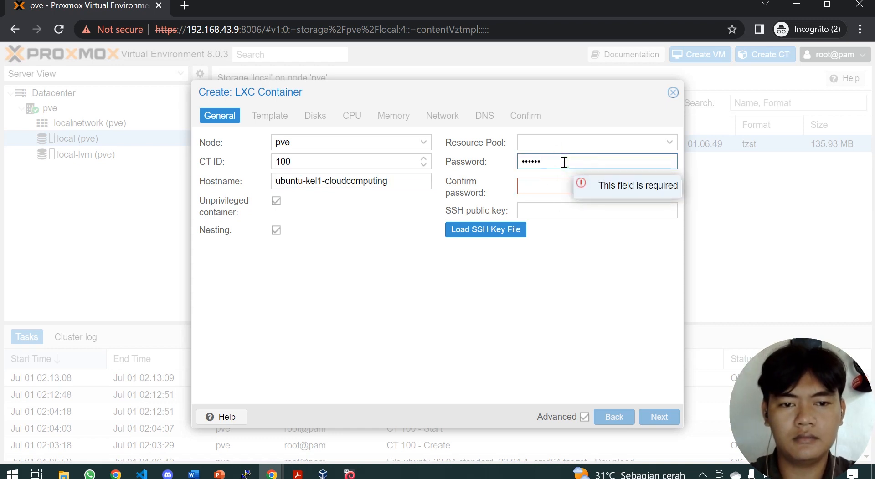
{"action": "key", "text": "Tab"}
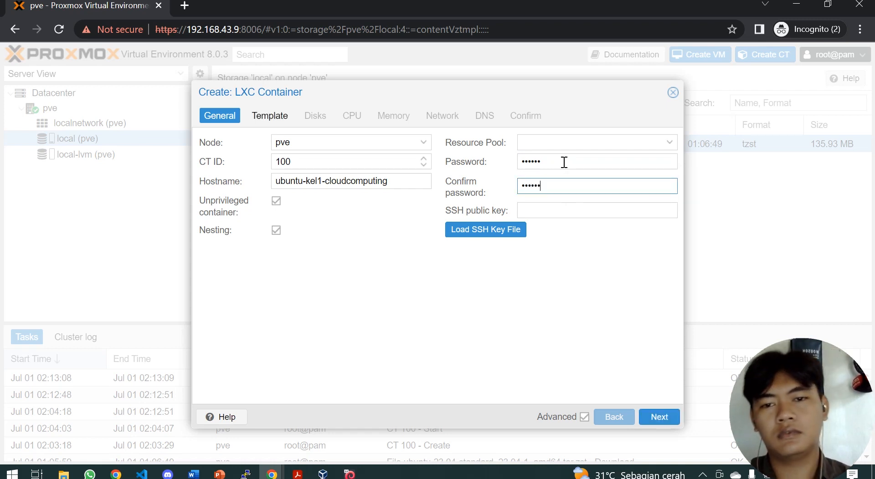
{"action": "left_click", "coordinate": [665, 417]}
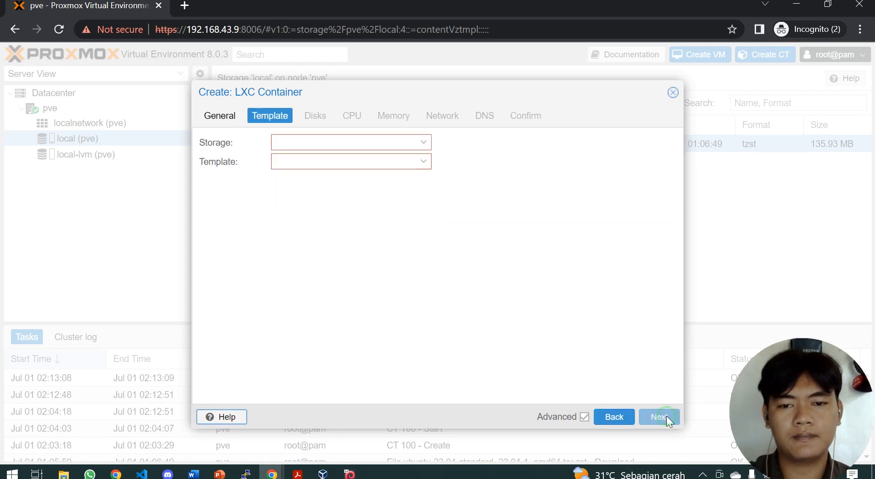
Step: Use the local ubuntu-23.04 template and keep the 8 GiB disk, 1 core and 512 MiB memory
{"action": "left_click", "coordinate": [424, 161]}
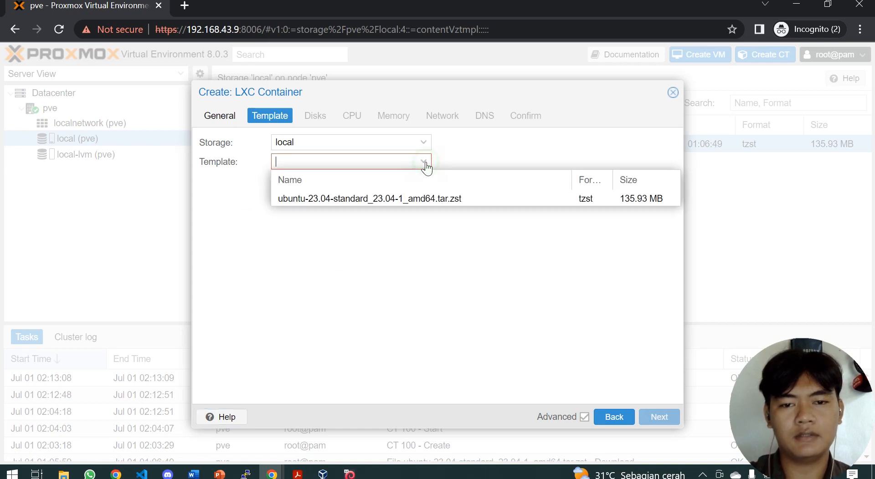
{"action": "left_click", "coordinate": [429, 201]}
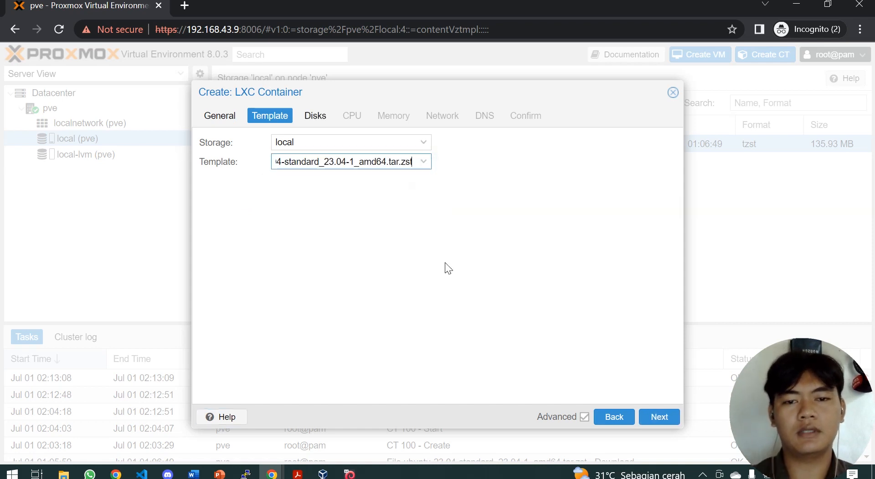
{"action": "left_click", "coordinate": [660, 417]}
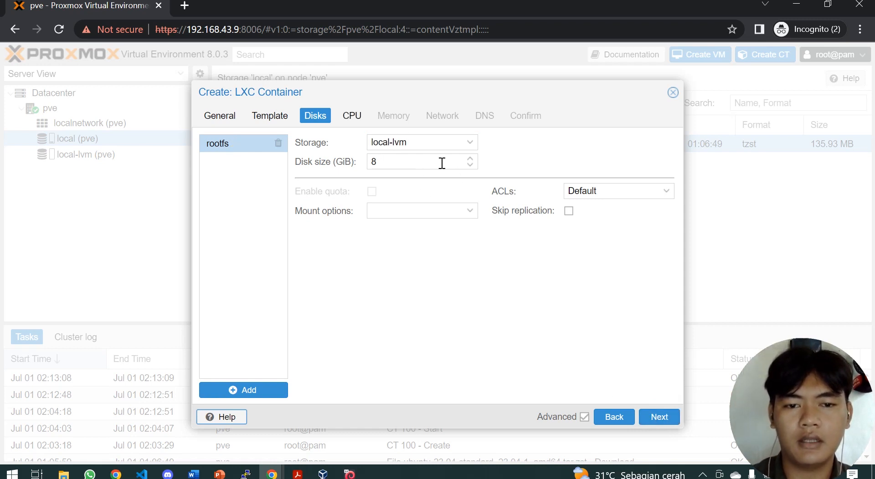
{"action": "left_click", "coordinate": [656, 424]}
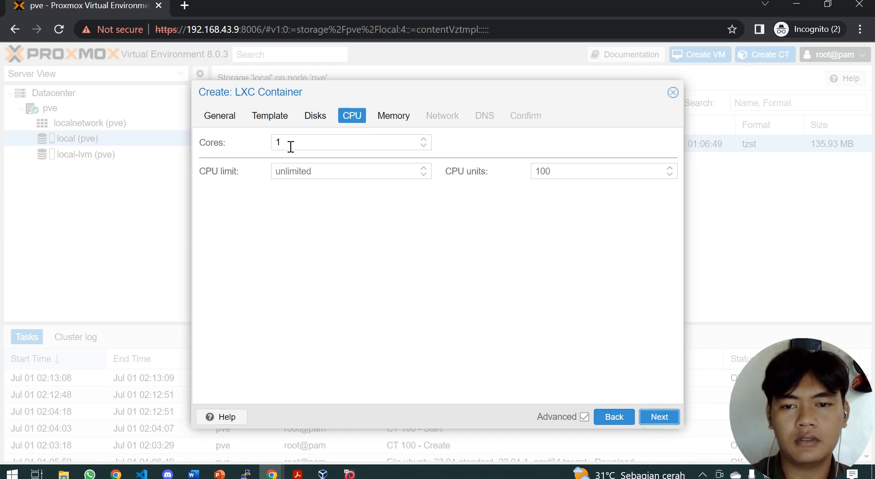
{"action": "left_click", "coordinate": [661, 418]}
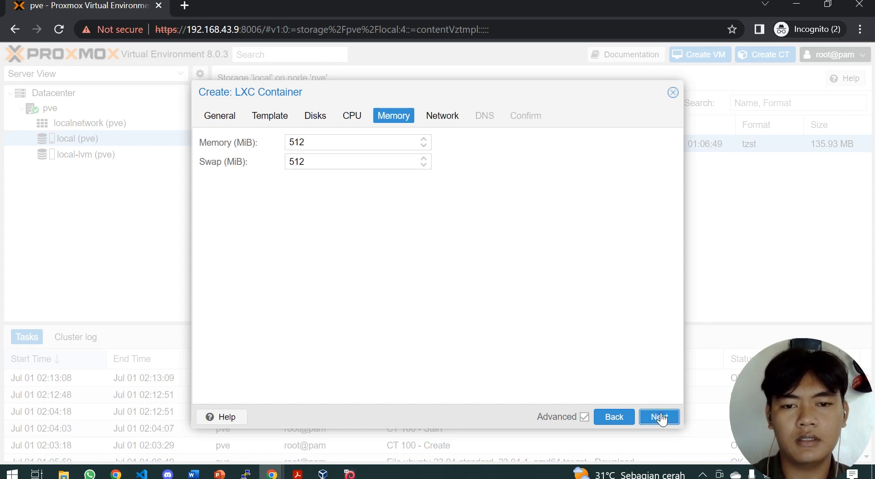
{"action": "left_click", "coordinate": [661, 418]}
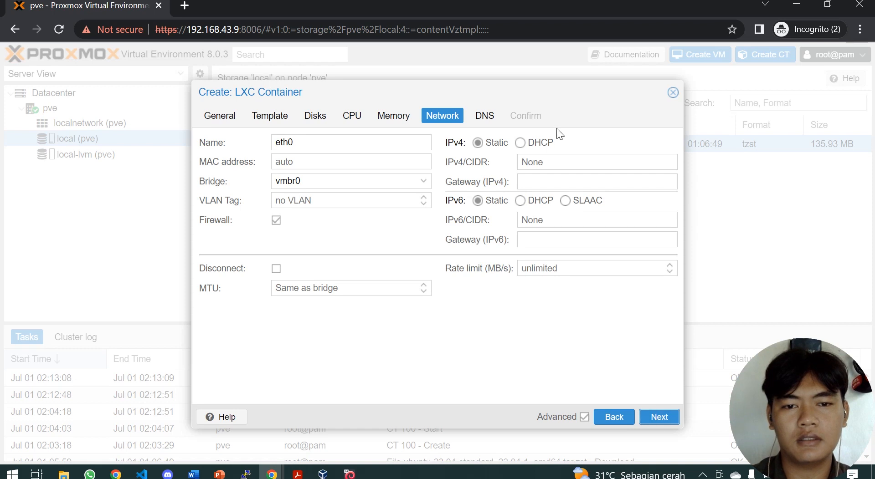
Step: Give eth0 static IPv4 192.168.43.10/24 with gateway 192.168.43.1
{"action": "left_click", "coordinate": [562, 162]}
{"action": "left_click_drag", "start_coordinate": [188, 30], "coordinate": [238, 34]}
{"action": "key", "text": "ctrl+c"}
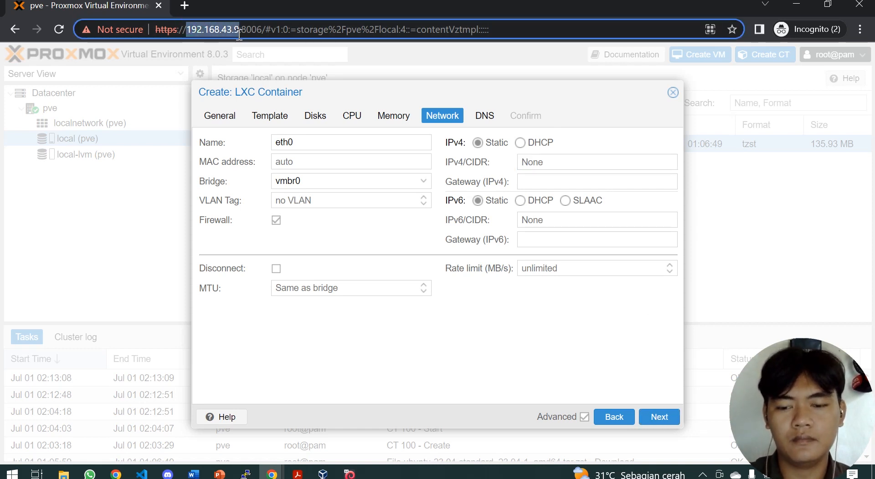
{"action": "left_click", "coordinate": [542, 161]}
{"action": "key", "text": "ctrl+v"}
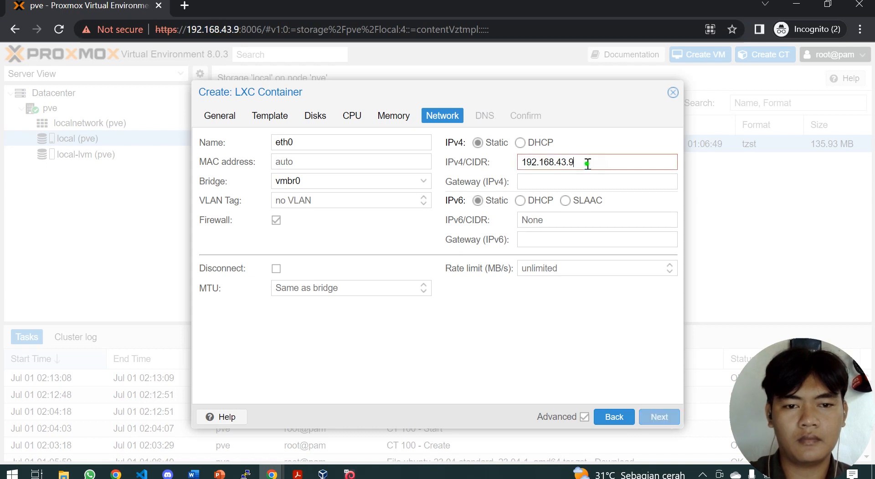
{"action": "type", "text": "10/2"}
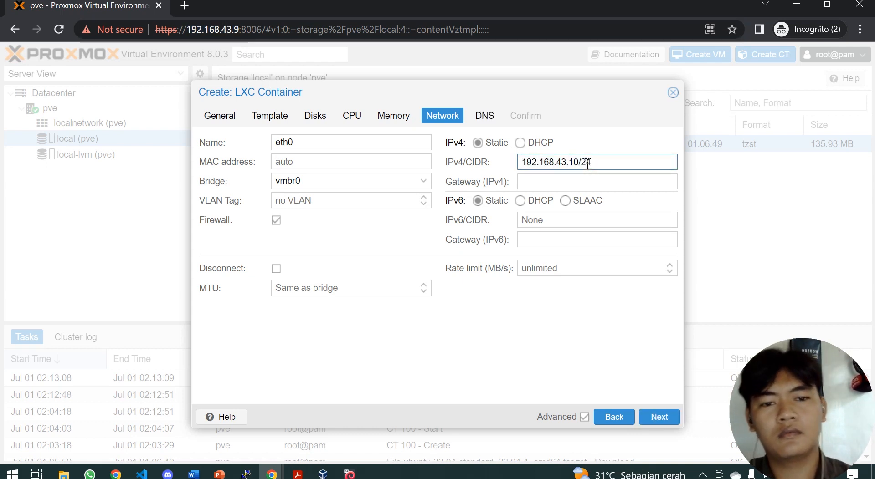
{"action": "type", "text": "4"}
{"action": "left_click", "coordinate": [587, 179]}
{"action": "key", "text": "ctrl+v"}
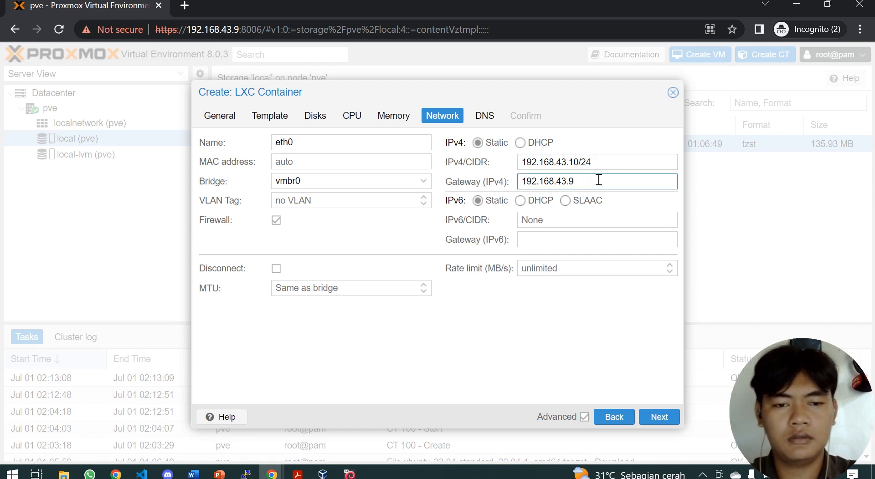
{"action": "key", "text": "BackSpace"}
{"action": "type", "text": "1"}
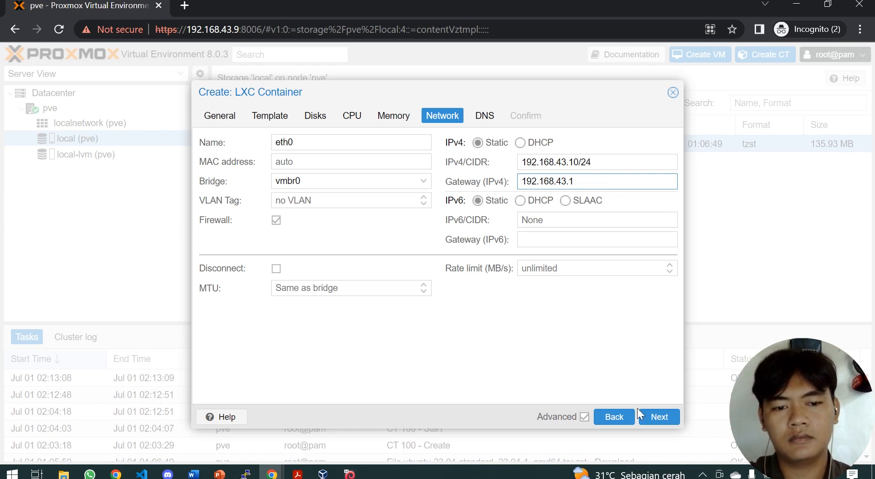
{"action": "left_click", "coordinate": [658, 417]}
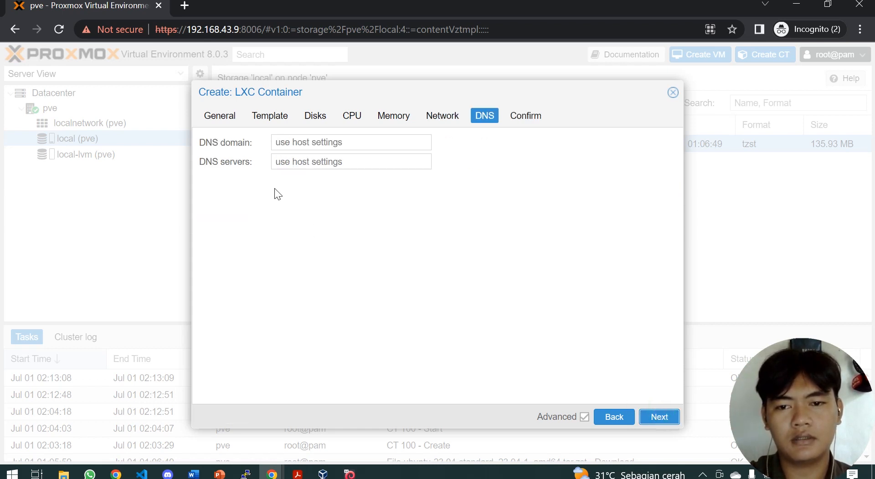
Step: Set DNS server 8.8.8.8, review the summary and finish creating container 100
{"action": "left_click", "coordinate": [287, 163]}
{"action": "type", "text": "8.8.8.8"}
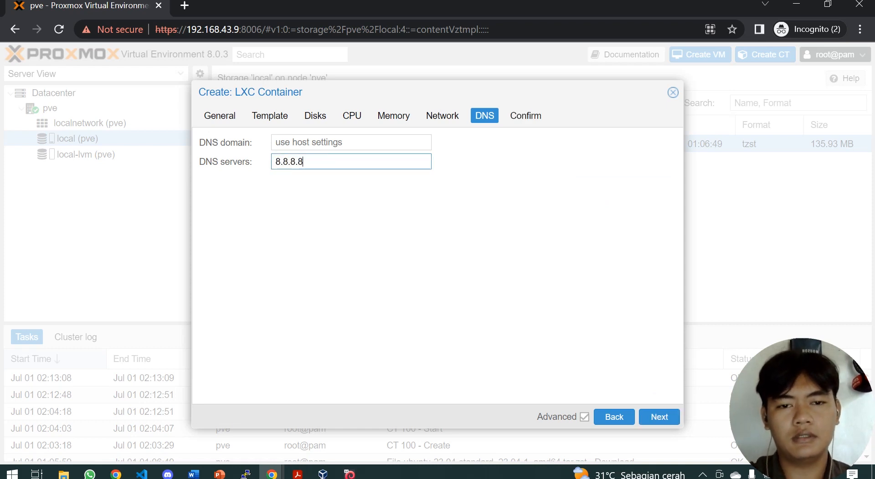
{"action": "left_click", "coordinate": [653, 418]}
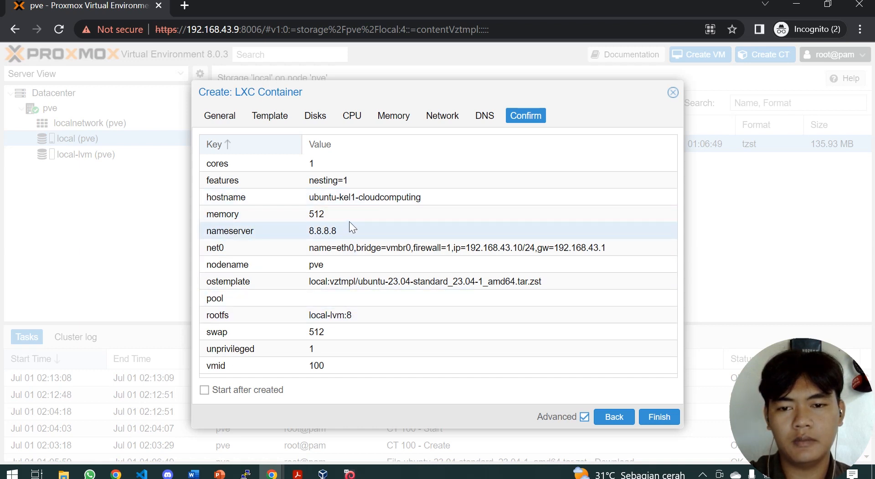
{"action": "left_click", "coordinate": [651, 418]}
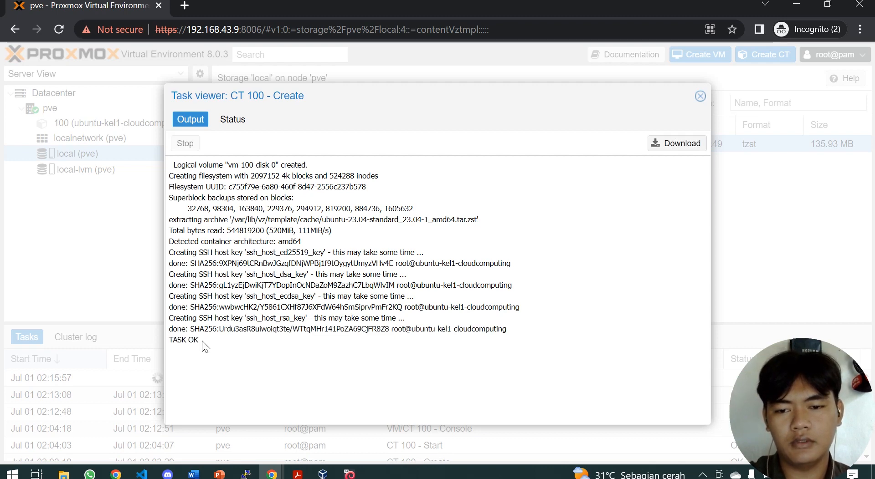
Step: Confirm the container creation task ended with TASK OK and close its output
{"action": "left_click_drag", "start_coordinate": [162, 315], "coordinate": [230, 353]}
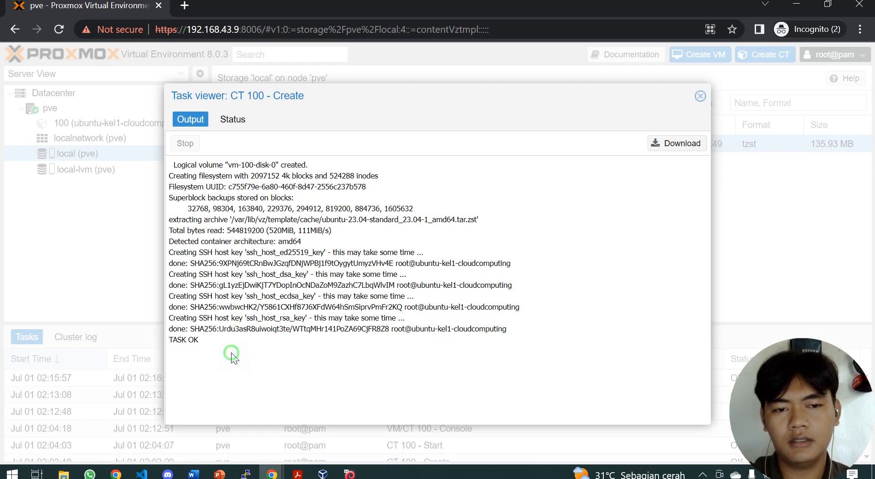
{"action": "left_click", "coordinate": [700, 96]}
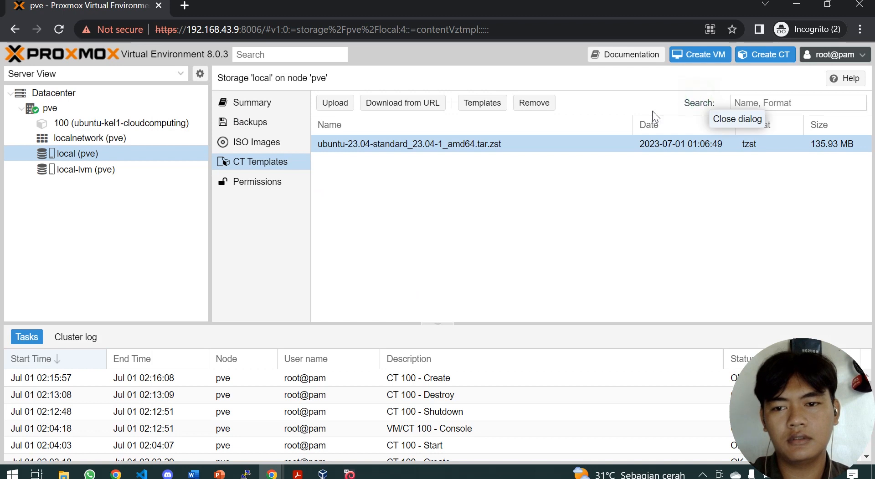
Step: Open container 100's summary and note its stopped status
{"action": "left_click", "coordinate": [42, 126]}
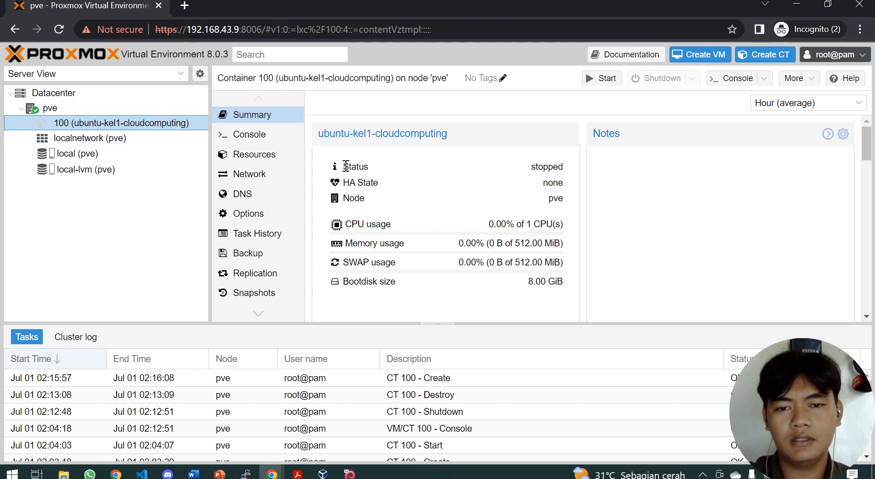
{"action": "left_click_drag", "start_coordinate": [346, 167], "coordinate": [565, 167]}
{"action": "left_click", "coordinate": [539, 167]}
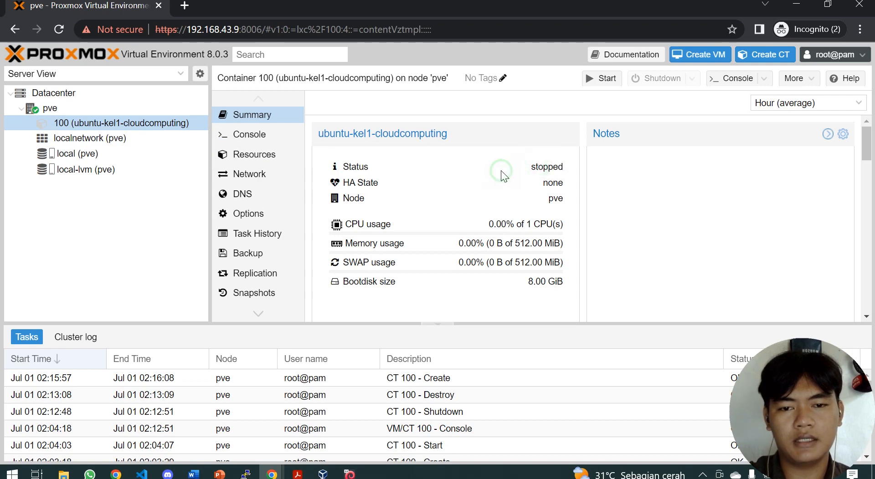
Step: Start container 100, confirm it is running, and open its console
{"action": "left_click", "coordinate": [599, 81]}
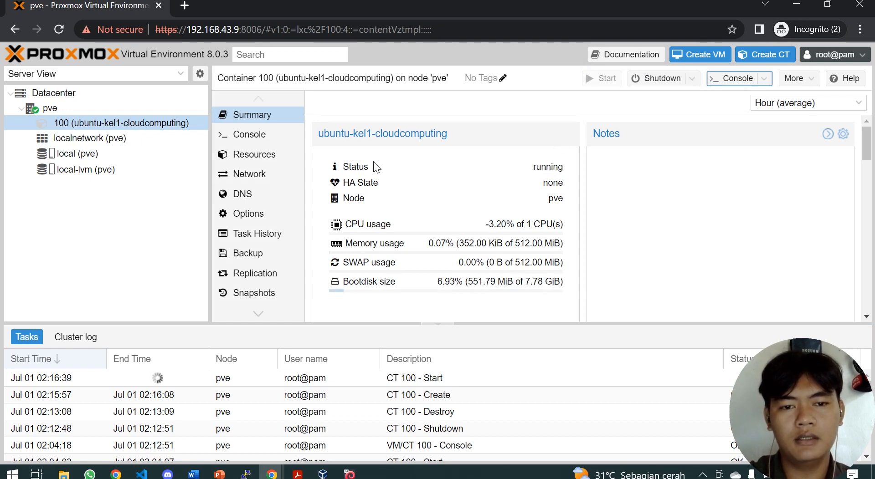
{"action": "double_click", "coordinate": [534, 165]}
{"action": "left_click_drag", "start_coordinate": [564, 167], "coordinate": [534, 167]}
{"action": "left_click", "coordinate": [507, 162]}
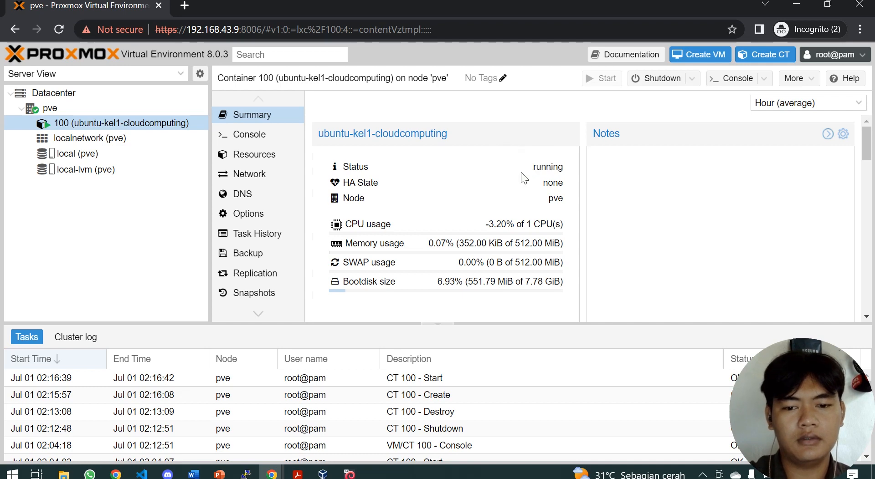
{"action": "left_click", "coordinate": [738, 79]}
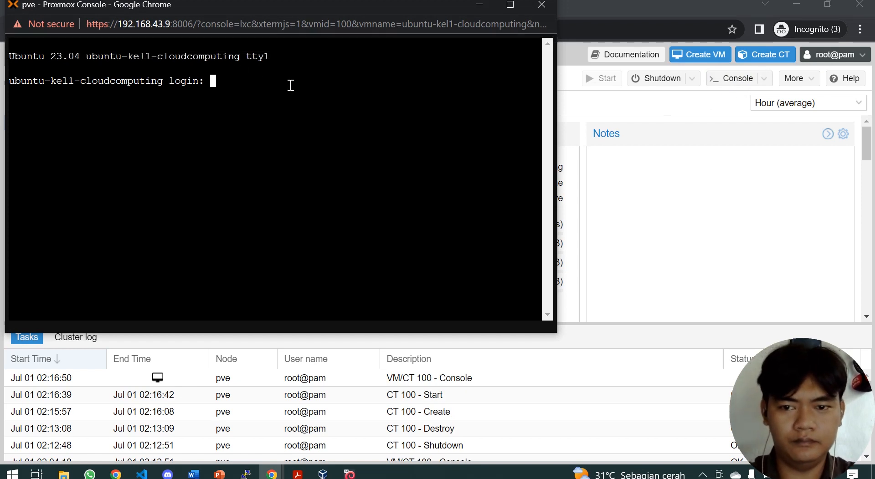
Step: Log into the container console as root with its password
{"action": "type", "text": "root"}
{"action": "key", "text": "Return"}
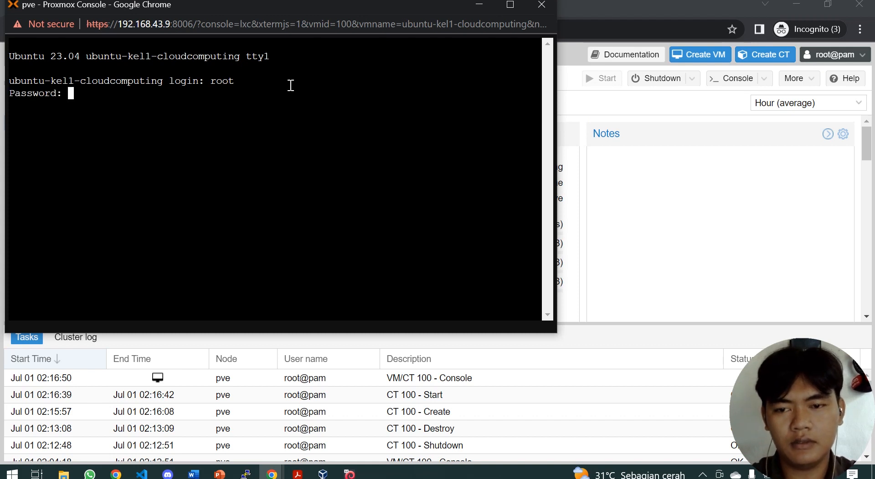
{"action": "key", "text": "Return"}
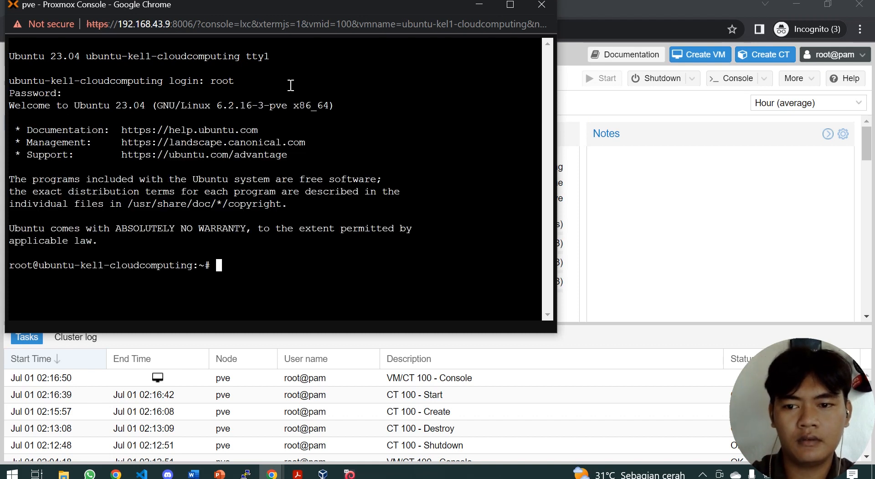
Step: Run 'ip a' and confirm eth0 holds 192.168.43.10/24
{"action": "type", "text": "ip a"}
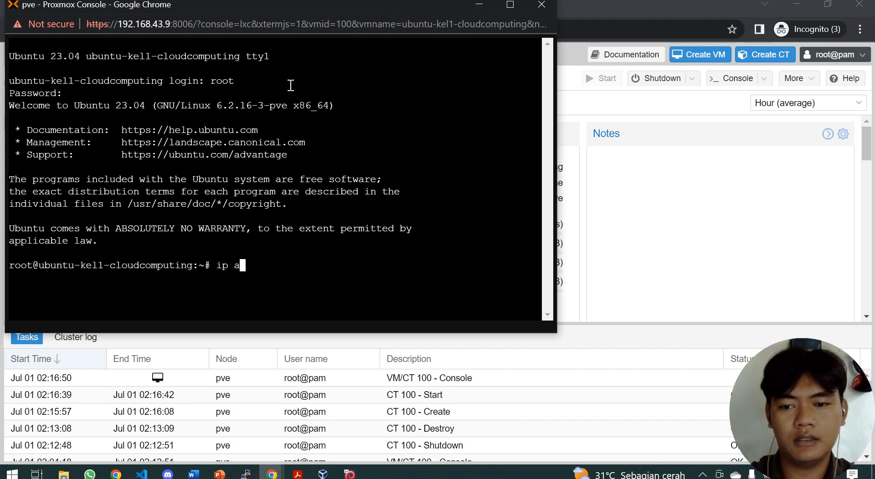
{"action": "key", "text": "Return"}
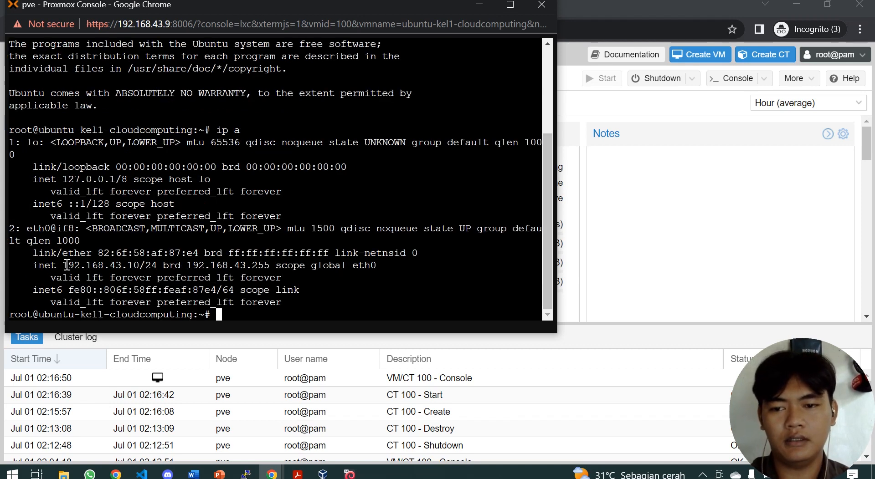
{"action": "left_click_drag", "start_coordinate": [65, 265], "coordinate": [158, 266]}
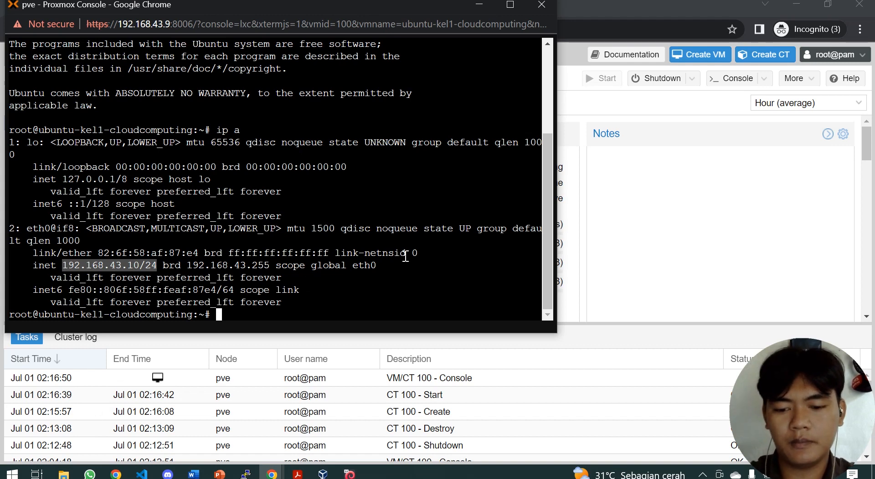
{"action": "key", "text": "super+r"}
Step: Ping 192.168.43.10 from a Windows Command Prompt and get replies from the container
{"action": "type", "text": "cmd"}
{"action": "key", "text": "Return"}
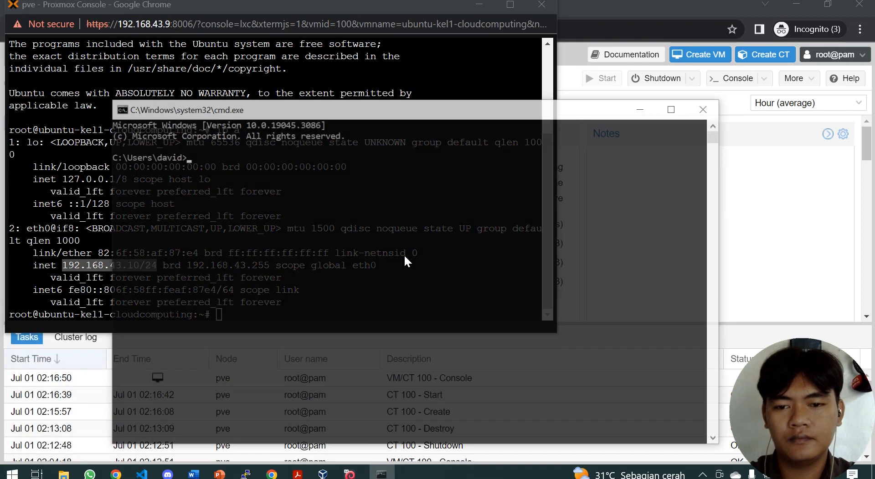
{"action": "left_click_drag", "start_coordinate": [362, 112], "coordinate": [514, 103]}
{"action": "type", "text": "ping "}
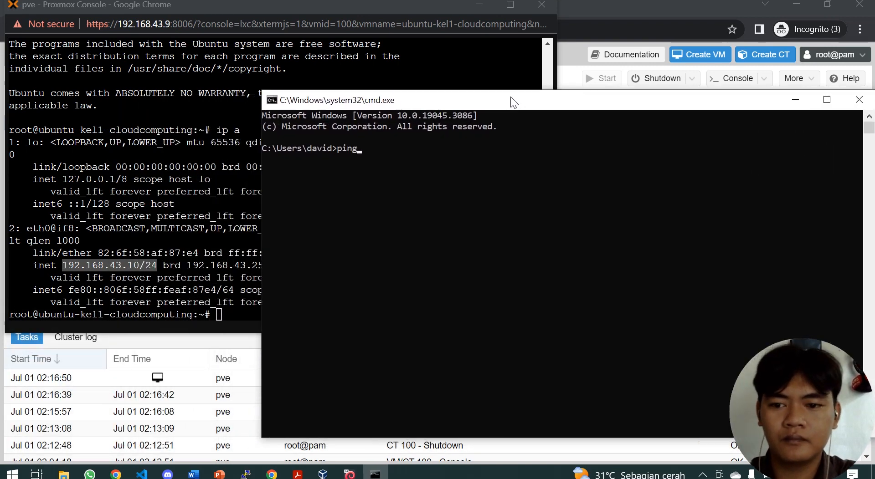
{"action": "type", "text": "192."}
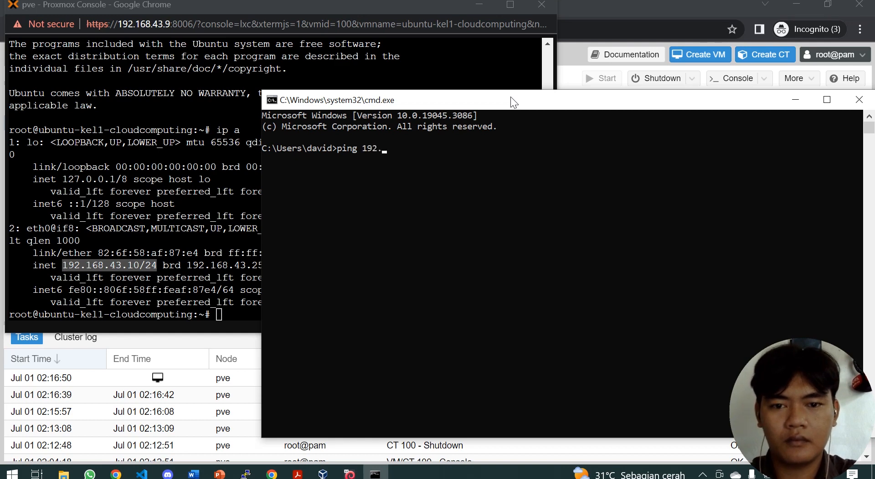
{"action": "type", "text": "168"}
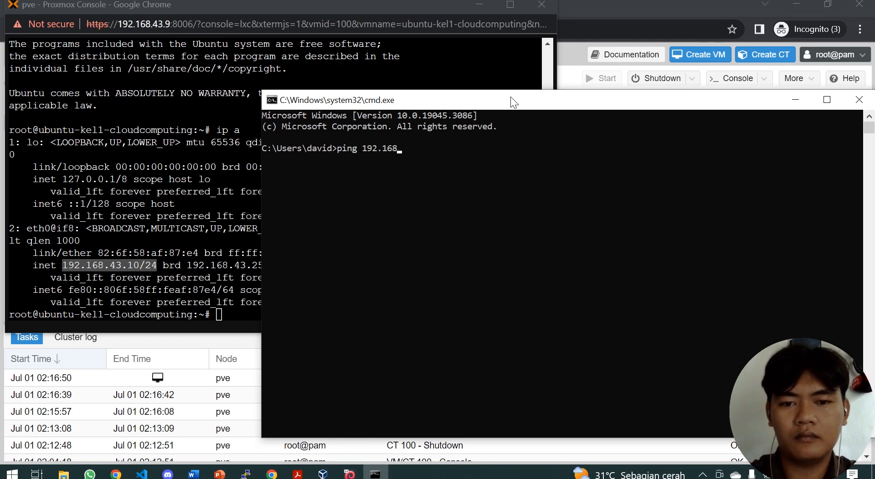
{"action": "type", "text": "."}
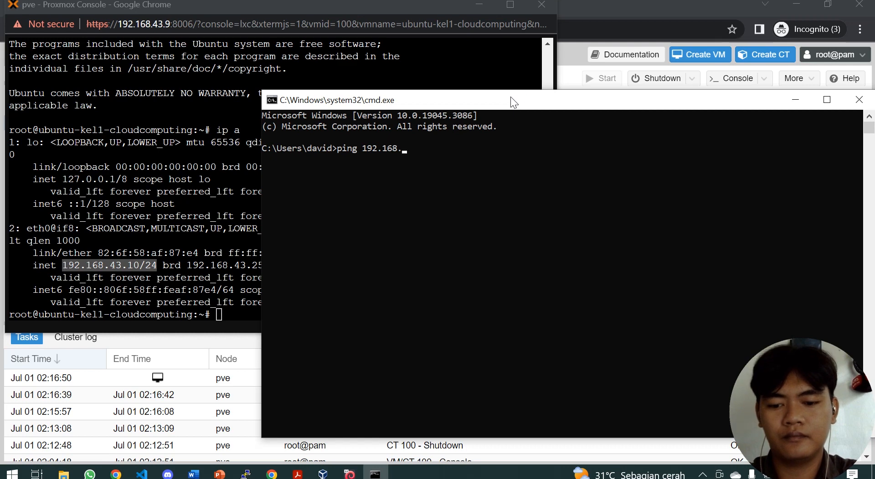
{"action": "type", "text": "43.10"}
{"action": "key", "text": "Return"}
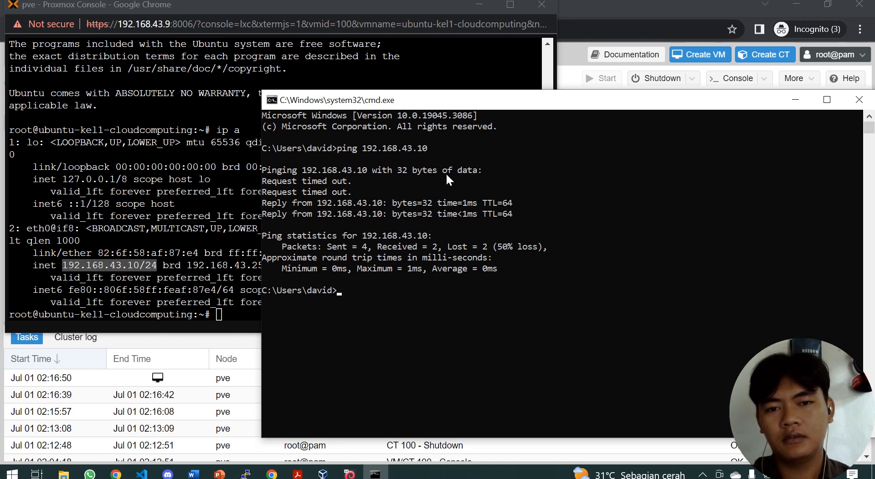
{"action": "left_click", "coordinate": [448, 72]}
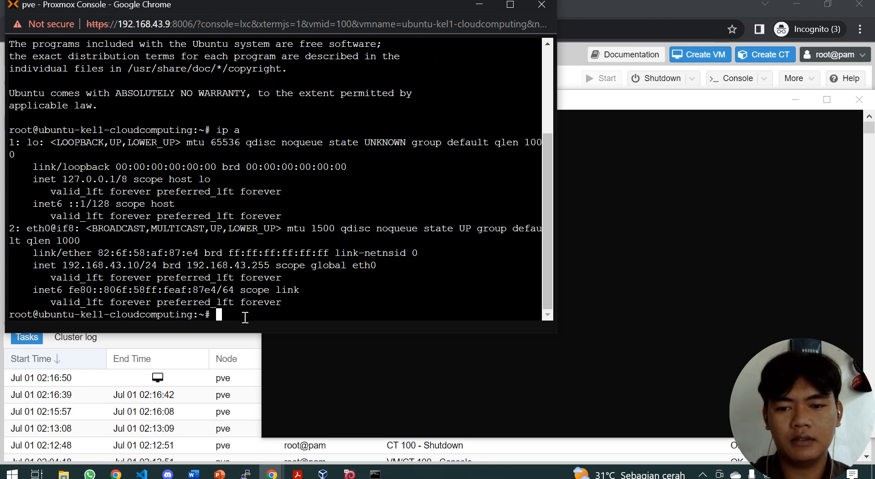
Step: Connect PuTTY over SSH to 192.168.43.10 and accept the container's new host key
{"action": "left_click", "coordinate": [246, 474]}
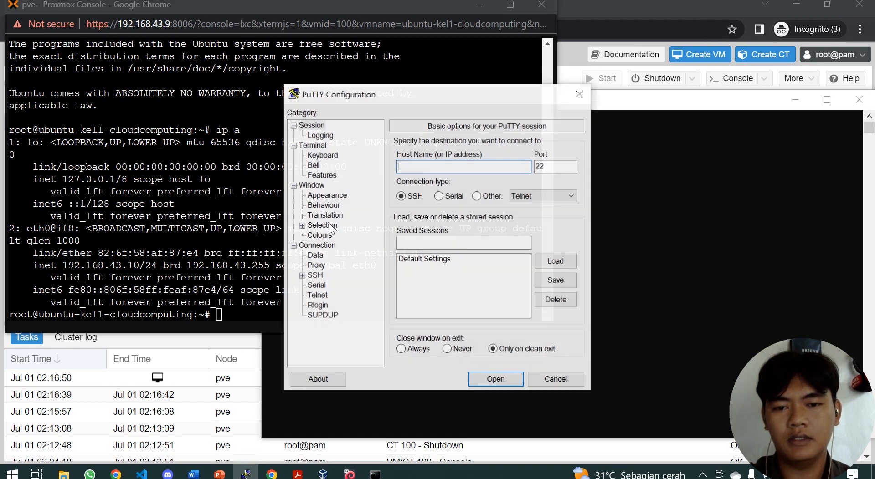
{"action": "left_click_drag", "start_coordinate": [436, 91], "coordinate": [479, 77]}
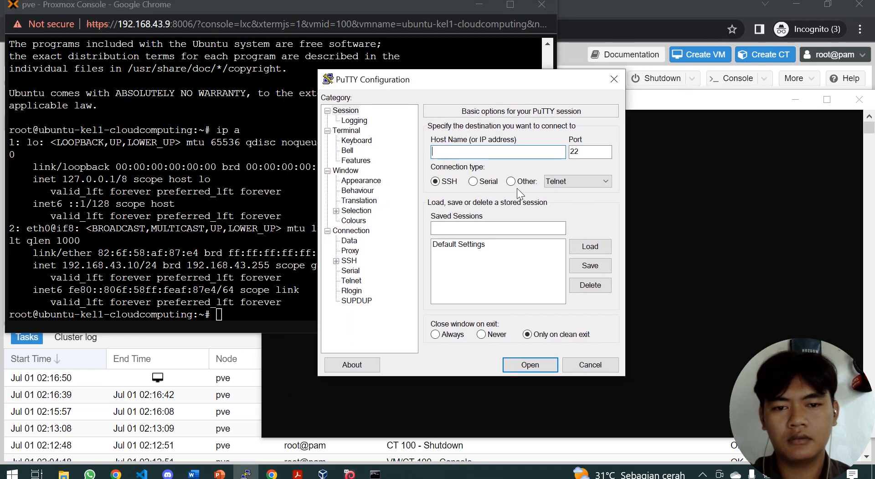
{"action": "type", "text": "192.1"}
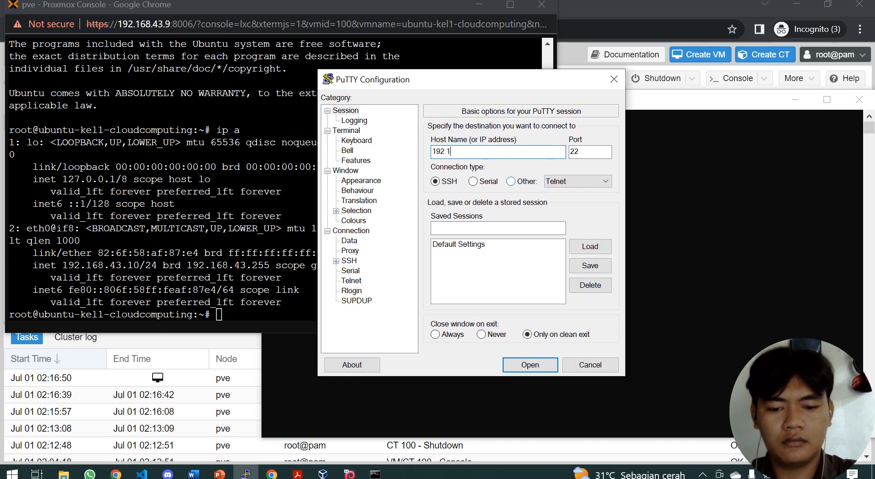
{"action": "type", "text": "68."}
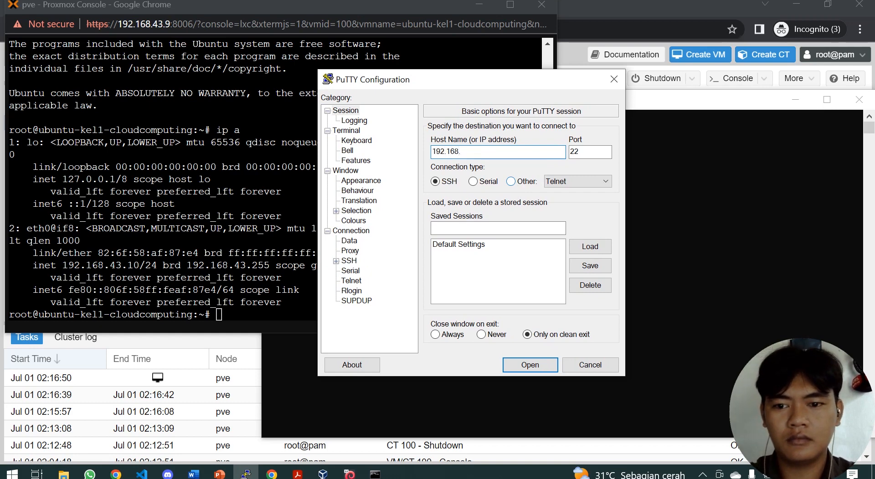
{"action": "type", "text": "43.10"}
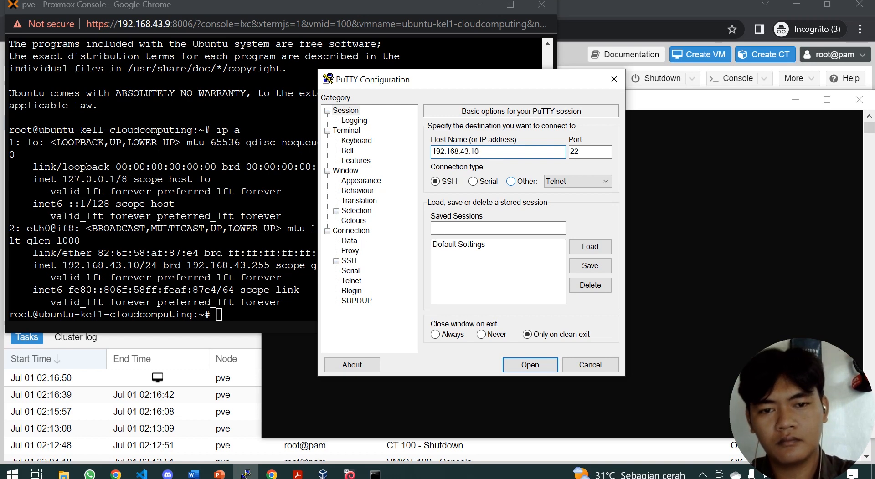
{"action": "key", "text": "Return"}
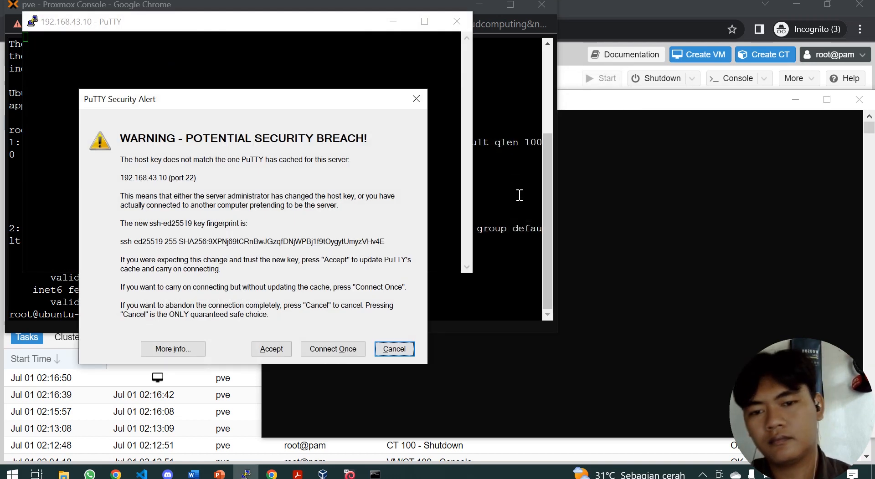
{"action": "left_click", "coordinate": [271, 349]}
Step: Attempt a root login with the password, which is denied
{"action": "left_click_drag", "start_coordinate": [213, 21], "coordinate": [481, 77]}
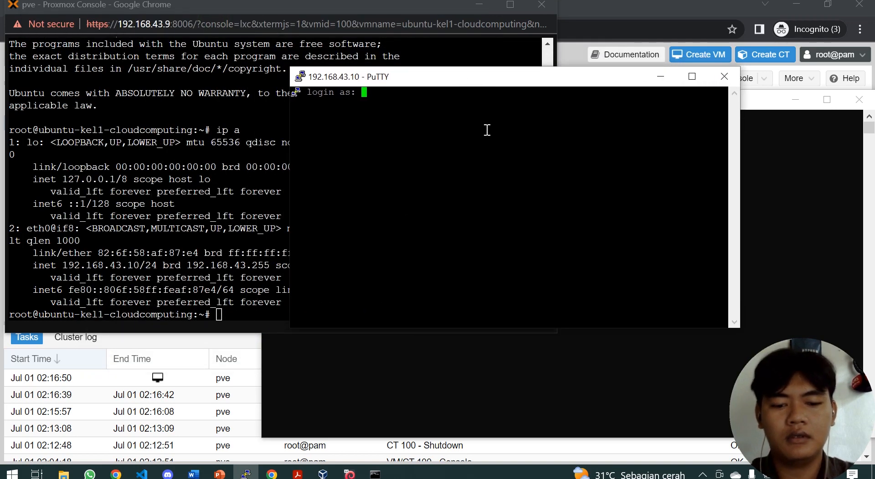
{"action": "type", "text": "root"}
{"action": "key", "text": "Return"}
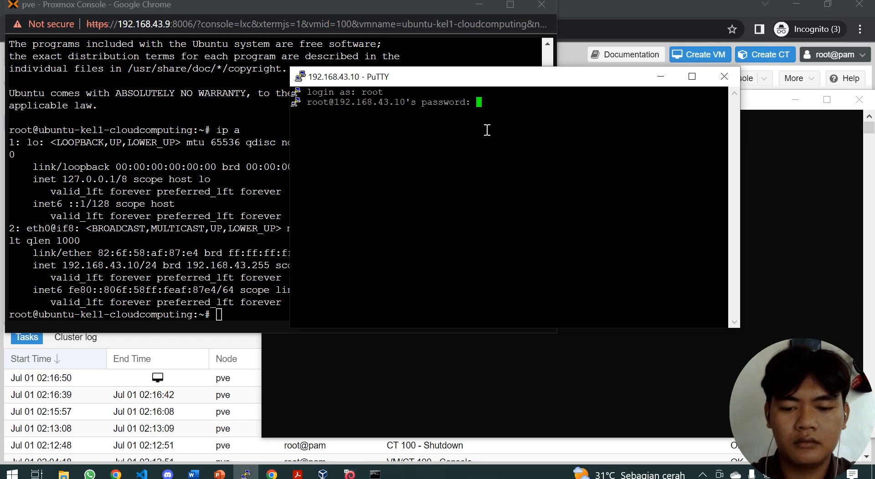
{"action": "key", "text": "Return"}
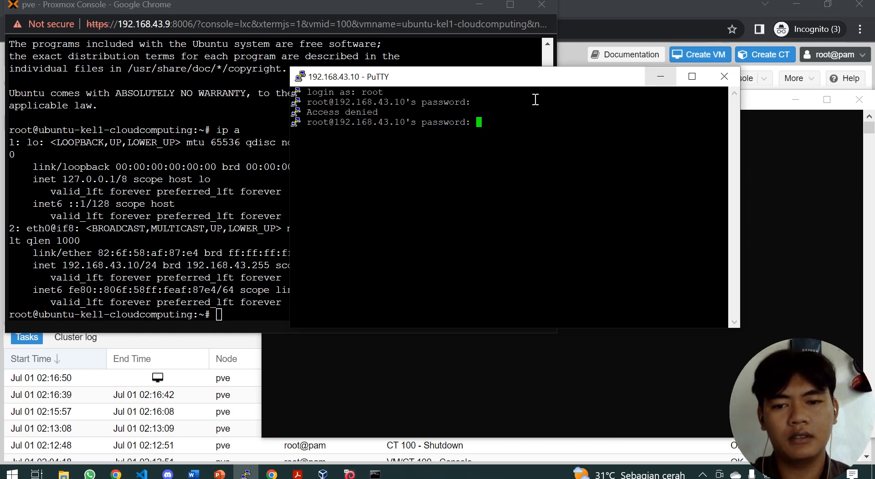
Step: In the container console, add the new user with adduser, set its password, leave profile details blank and confirm
{"action": "left_click", "coordinate": [227, 315]}
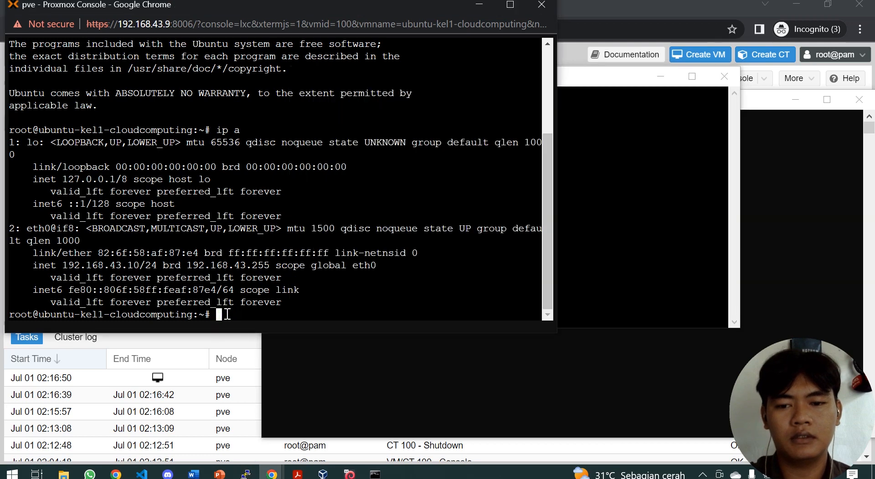
{"action": "type", "text": "ad"}
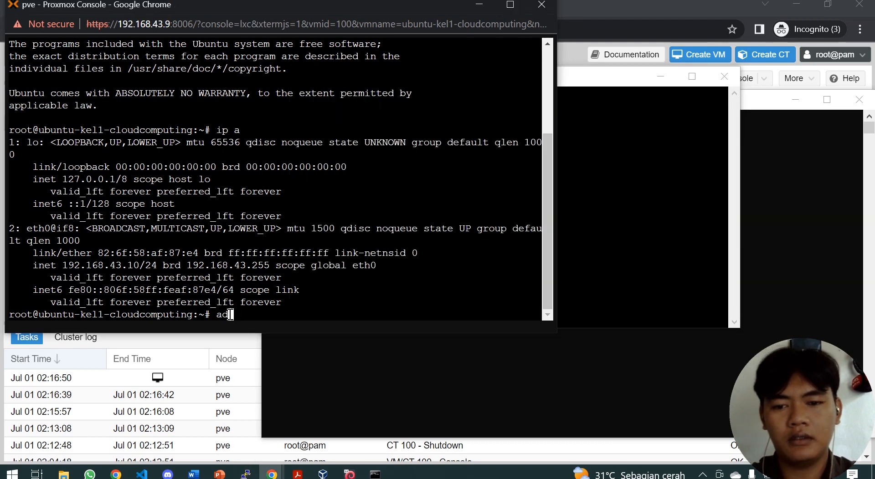
{"action": "type", "text": "duser kel"}
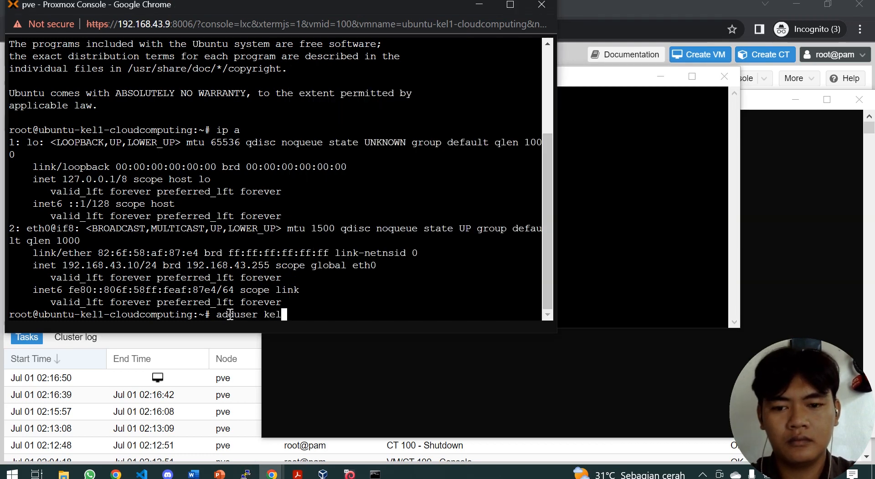
{"action": "type", "text": "1-cloudcomp"}
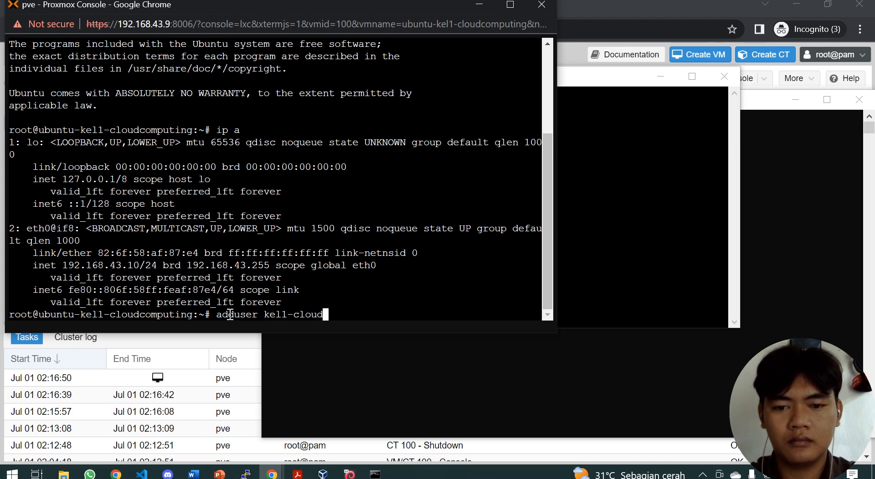
{"action": "type", "text": "uting"}
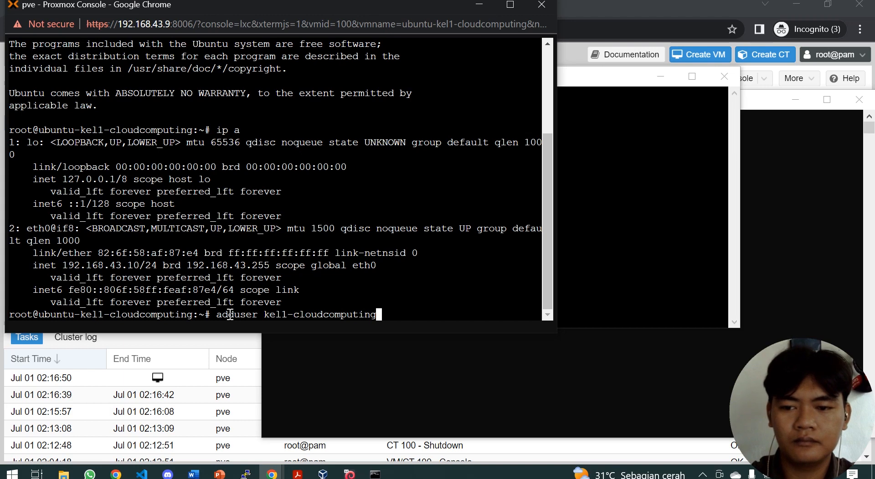
{"action": "key", "text": "Return"}
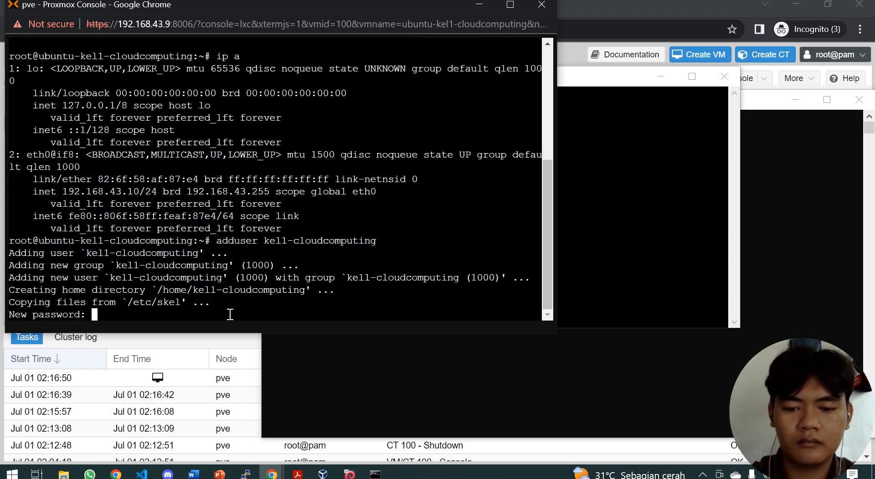
{"action": "key", "text": "Return"}
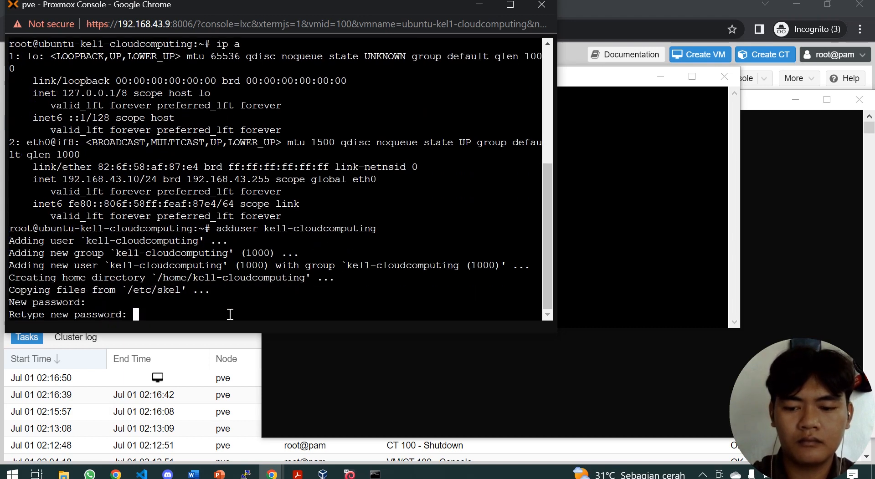
{"action": "key", "text": "Return"}
{"action": "key", "text": "Return"}
{"action": "key", "text": "Return"}
{"action": "key", "text": "Return"}
{"action": "key", "text": "Return"}
{"action": "key", "text": "Return"}
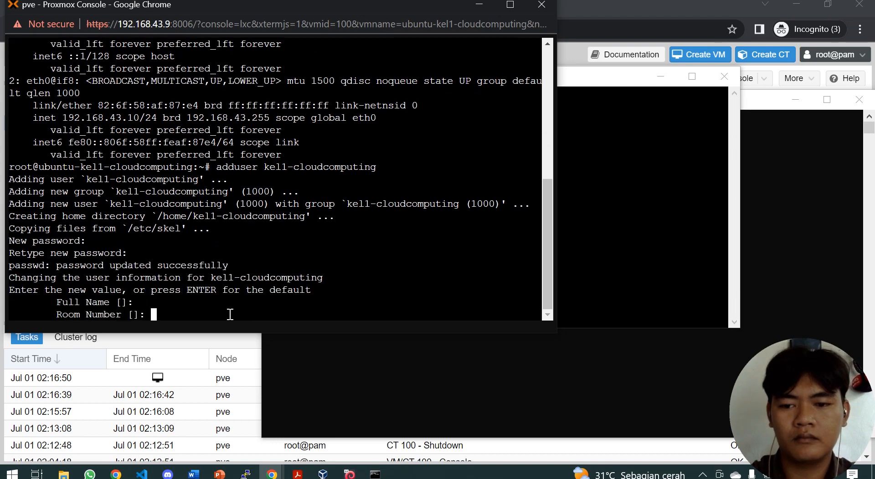
{"action": "type", "text": "y"}
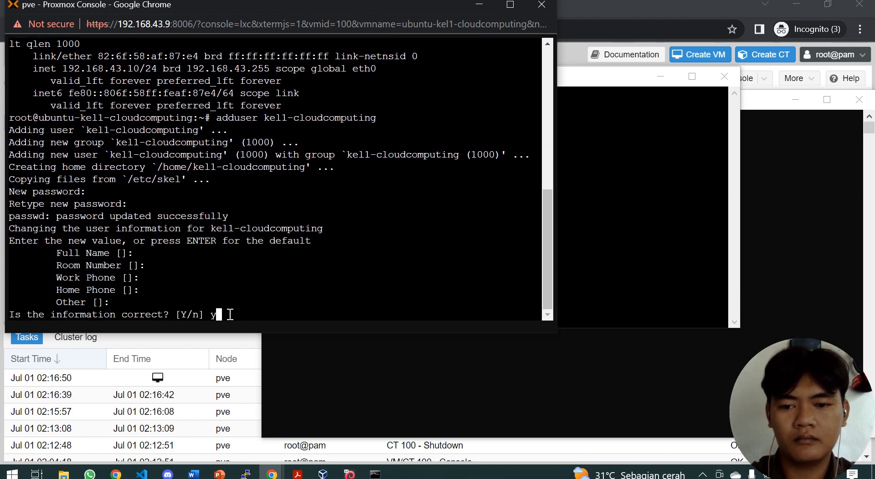
{"action": "key", "text": "Return"}
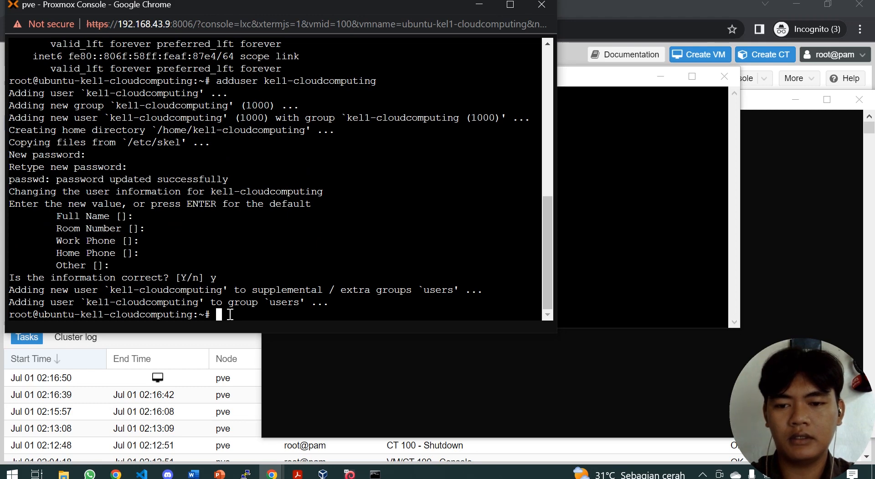
Step: Duplicate the PuTTY SSH session to 192.168.43.10 and log in as the new user with its password
{"action": "left_click", "coordinate": [678, 235]}
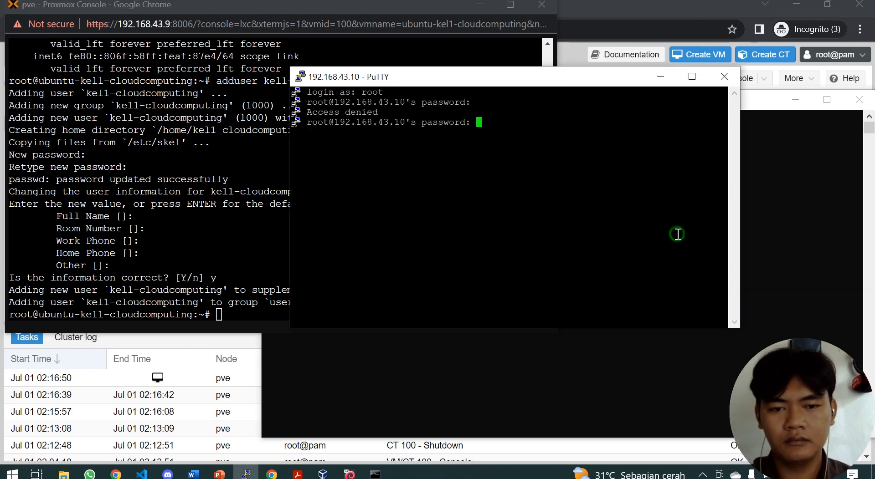
{"action": "right_click", "coordinate": [496, 78]}
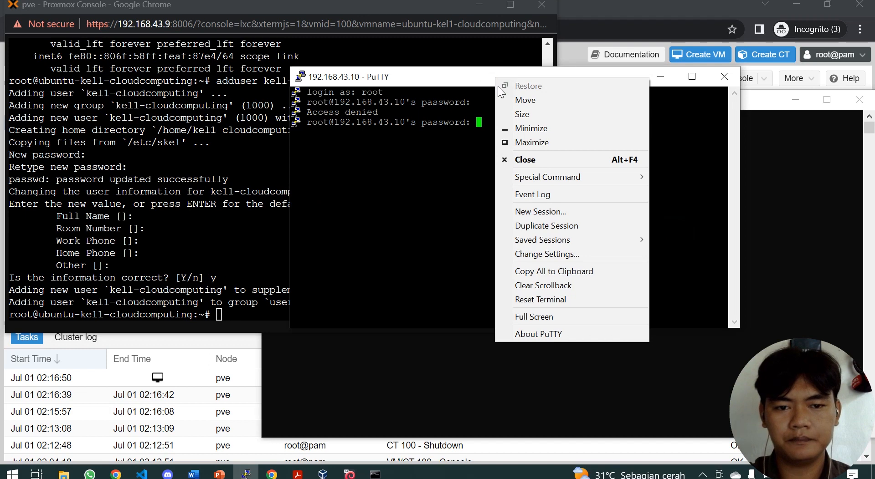
{"action": "left_click", "coordinate": [543, 227]}
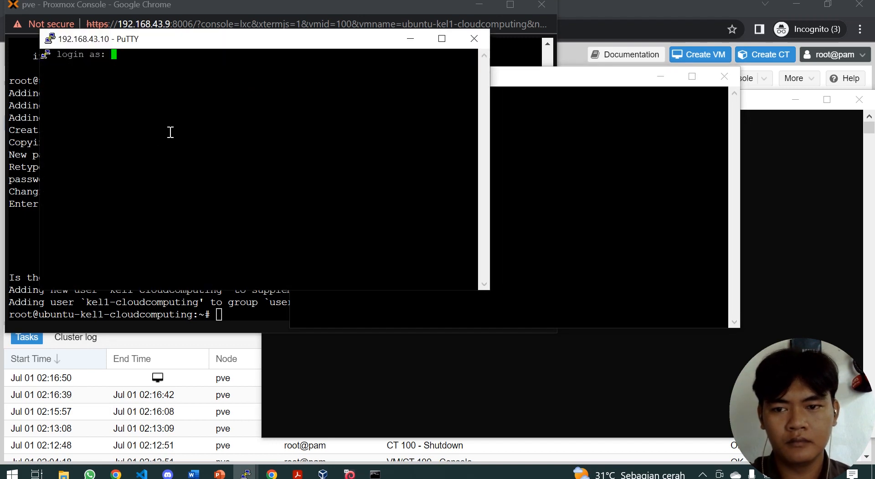
{"action": "type", "text": "kell"}
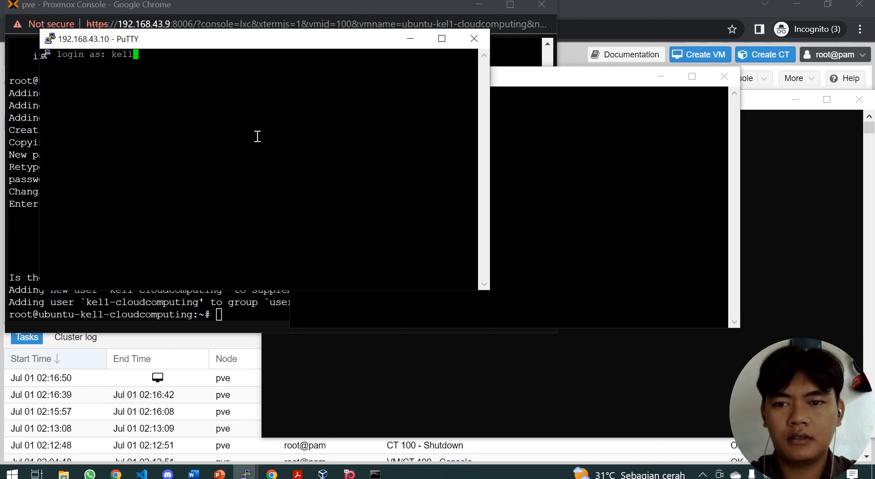
{"action": "type", "text": "-cloudcom"}
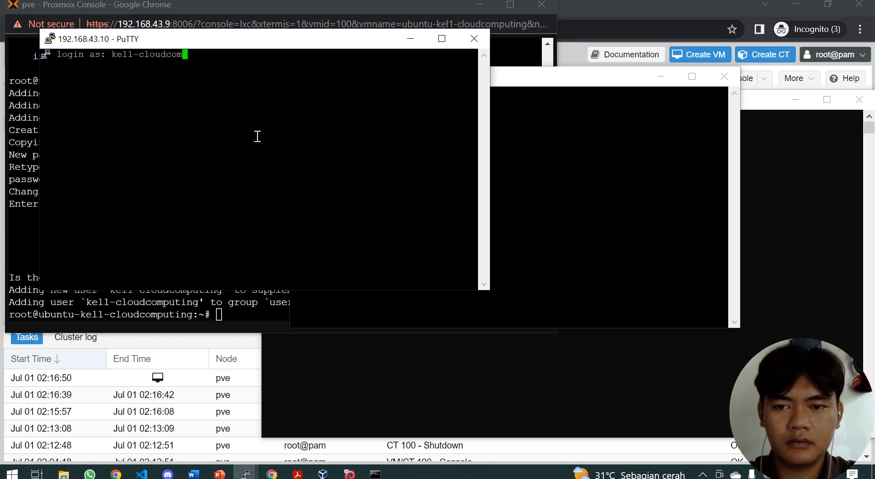
{"action": "type", "text": "puting"}
{"action": "key", "text": "Return"}
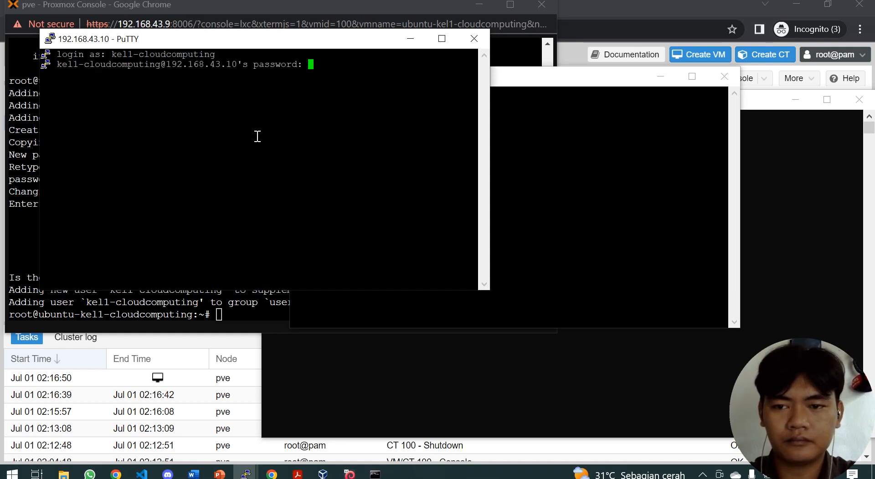
{"action": "key", "text": "Return"}
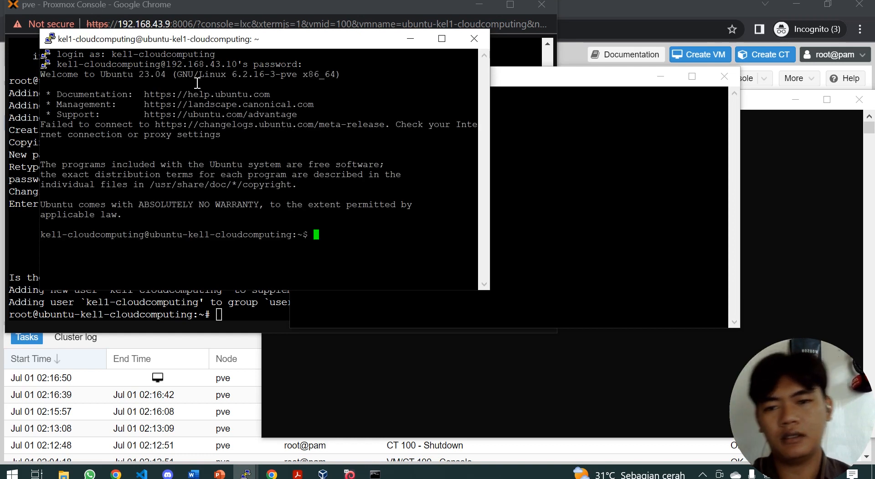
Step: Minimize both PuTTY windows, the container console popup and the command prompt to reveal container 100's Summary
{"action": "left_click", "coordinate": [403, 42]}
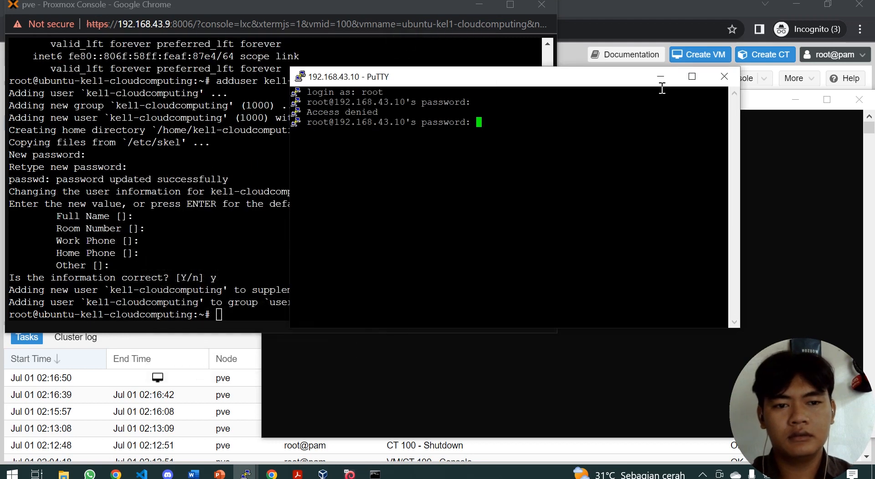
{"action": "left_click", "coordinate": [661, 79]}
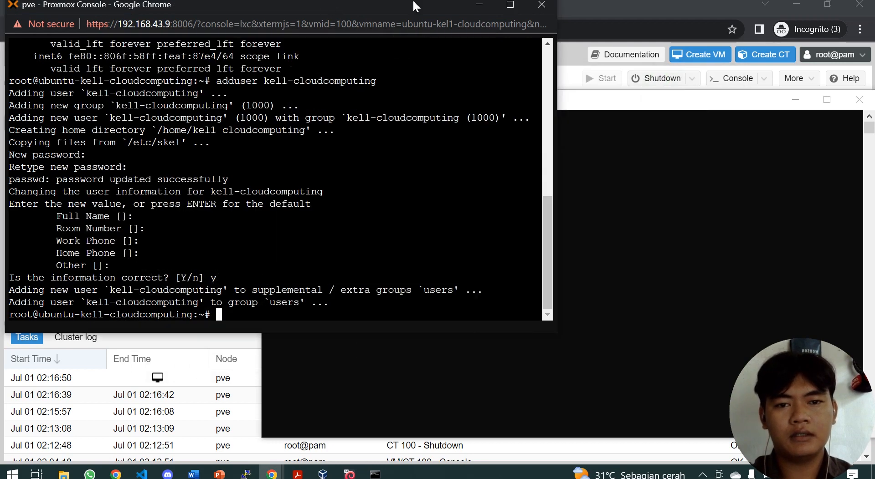
{"action": "left_click", "coordinate": [480, 5]}
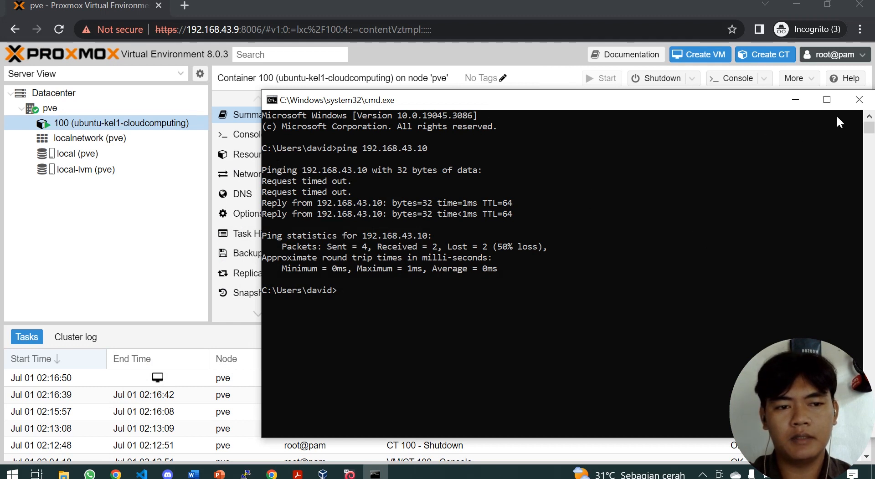
{"action": "left_click", "coordinate": [799, 100]}
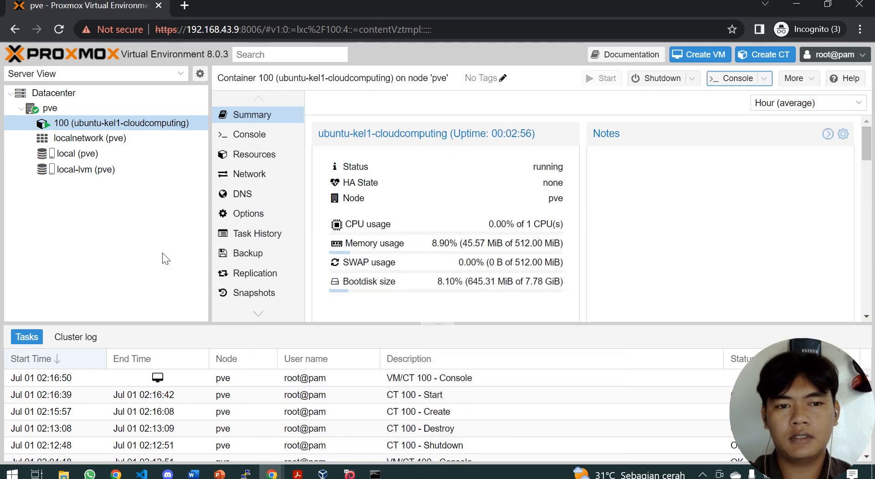
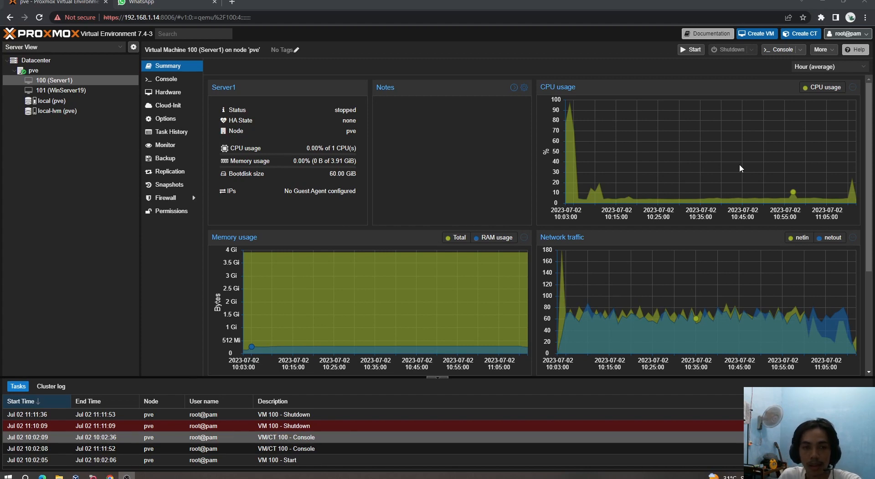
Step: Launch the Create: Virtual Machine wizard for VM ID 102 on node pve
{"action": "left_click", "coordinate": [754, 34]}
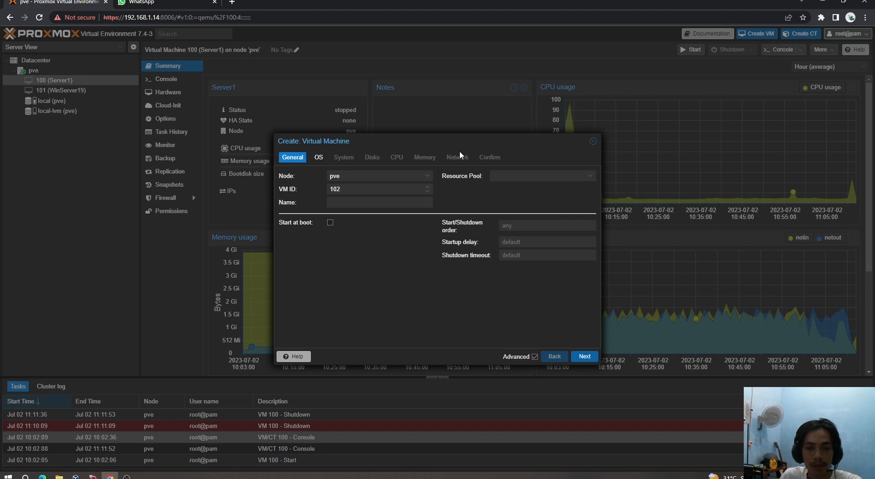
Step: Check the OS tab's ISO image list, then cancel the new VM wizard
{"action": "left_click", "coordinate": [319, 158]}
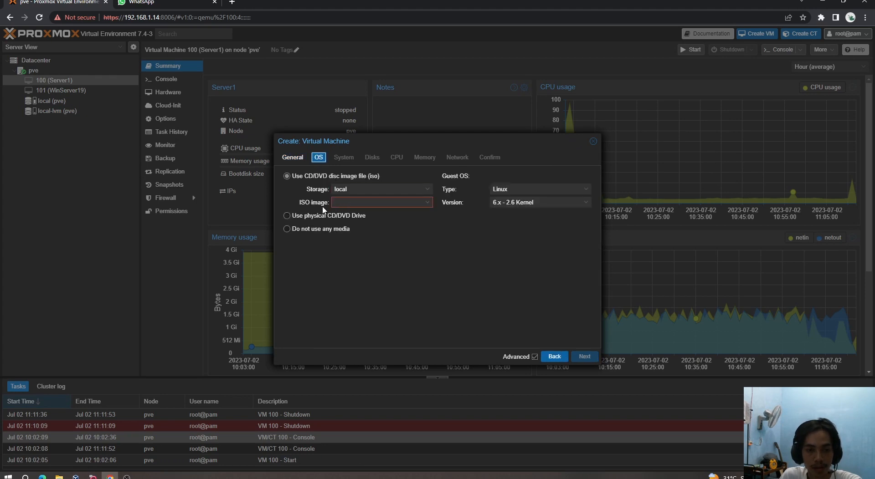
{"action": "left_click", "coordinate": [428, 203]}
{"action": "left_click", "coordinate": [428, 204]}
{"action": "left_click", "coordinate": [428, 203]}
{"action": "left_click", "coordinate": [515, 258]}
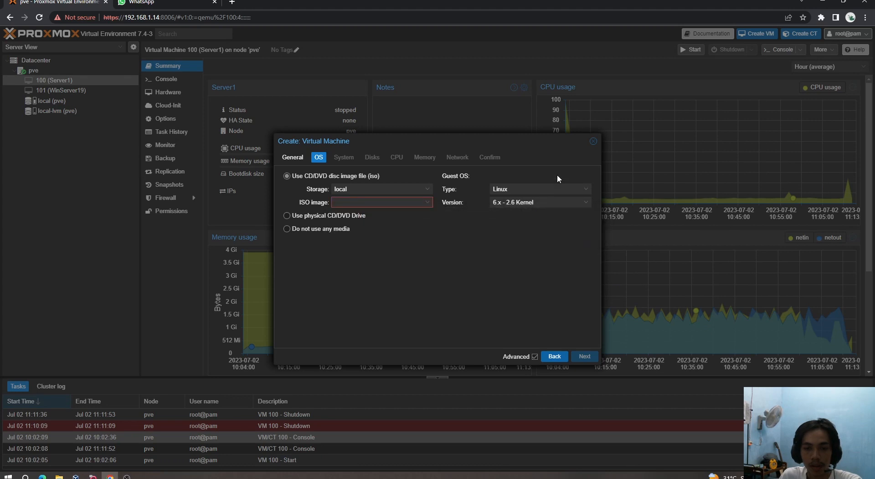
{"action": "left_click", "coordinate": [593, 141]}
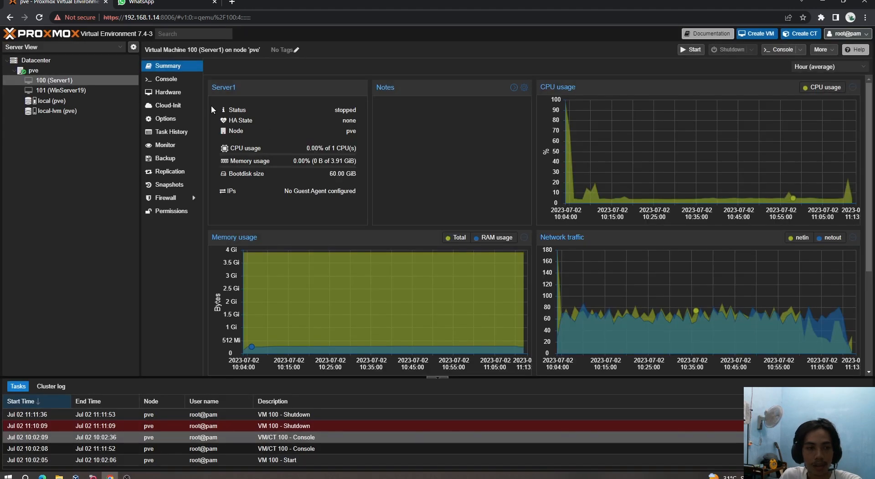
Step: View local storage, then reselect VM 100 (Server1) and dismiss its console popup
{"action": "left_click", "coordinate": [73, 100]}
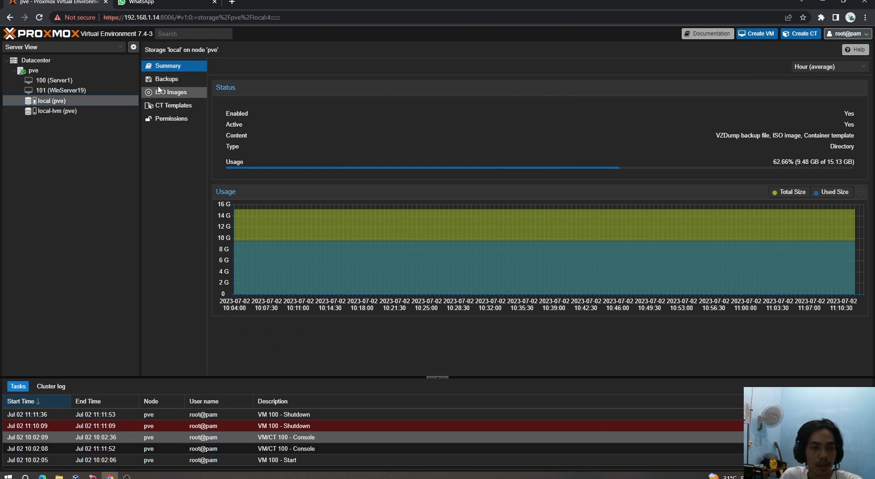
{"action": "left_click", "coordinate": [40, 82]}
{"action": "double_click", "coordinate": [39, 82]}
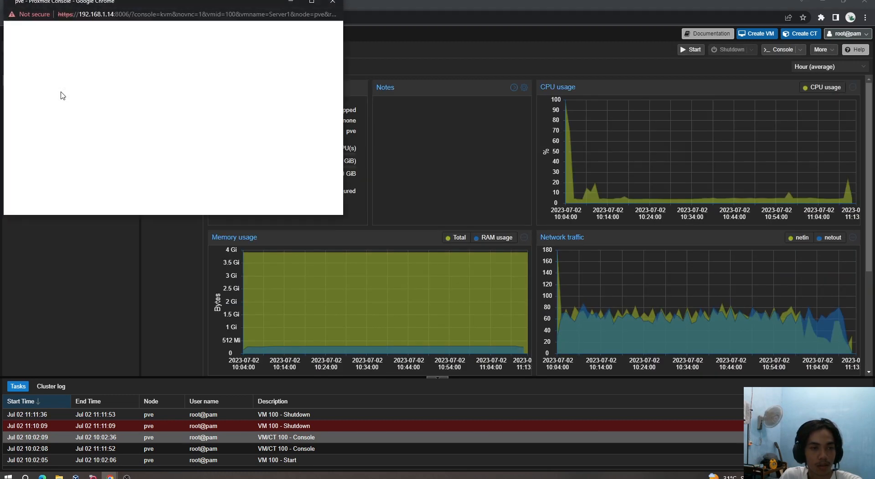
{"action": "left_click", "coordinate": [335, 2]}
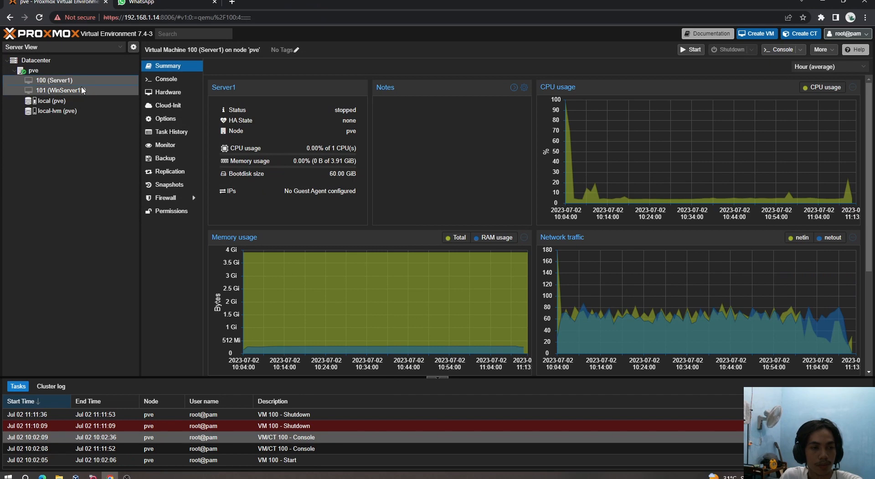
Step: Search 'ubuntu server 18.04' in a new tab and open the Ubuntu 18.04.6 LTS releases page
{"action": "left_click", "coordinate": [232, 2]}
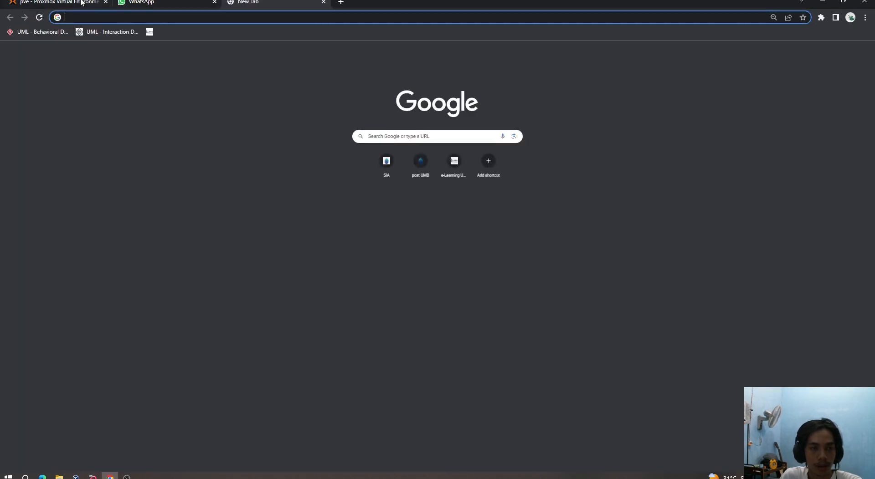
{"action": "left_click", "coordinate": [78, 1]}
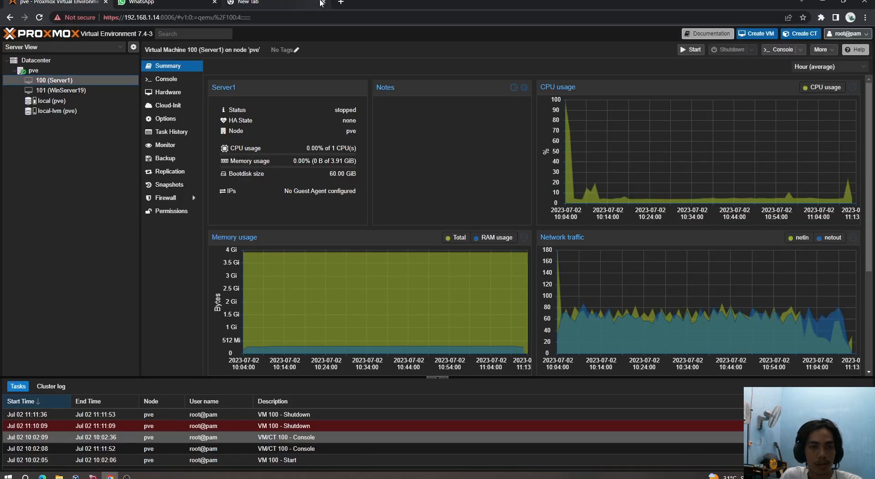
{"action": "left_click", "coordinate": [292, 5]}
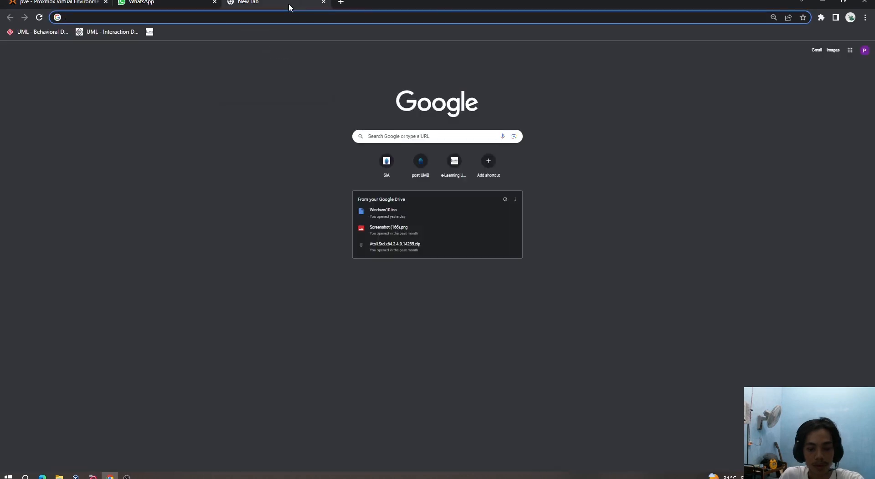
{"action": "type", "text": "ubuntu"}
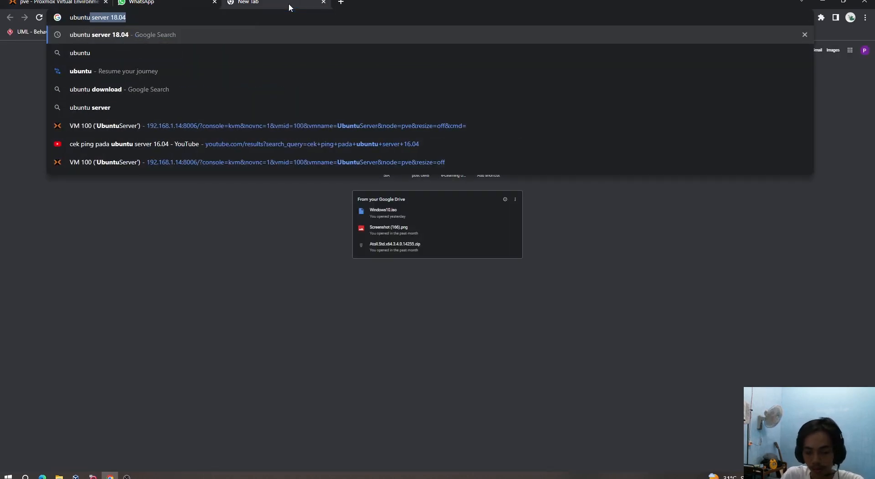
{"action": "key", "text": "Right"}
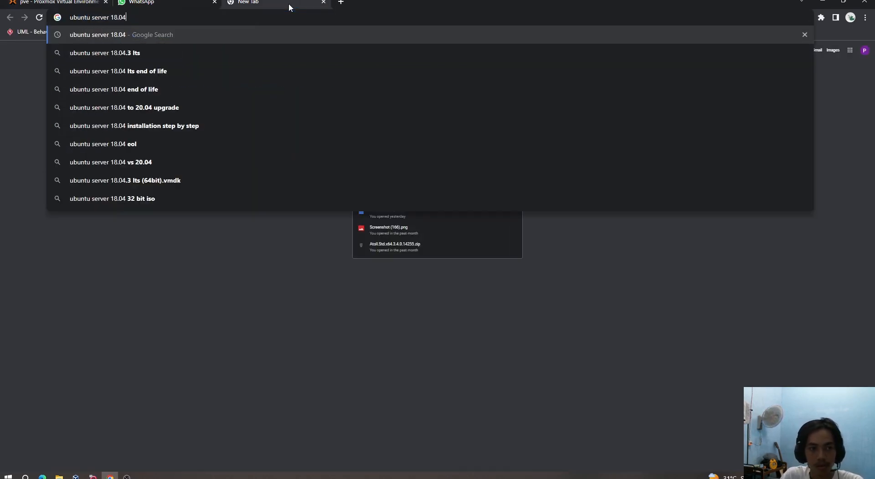
{"action": "key", "text": "Return"}
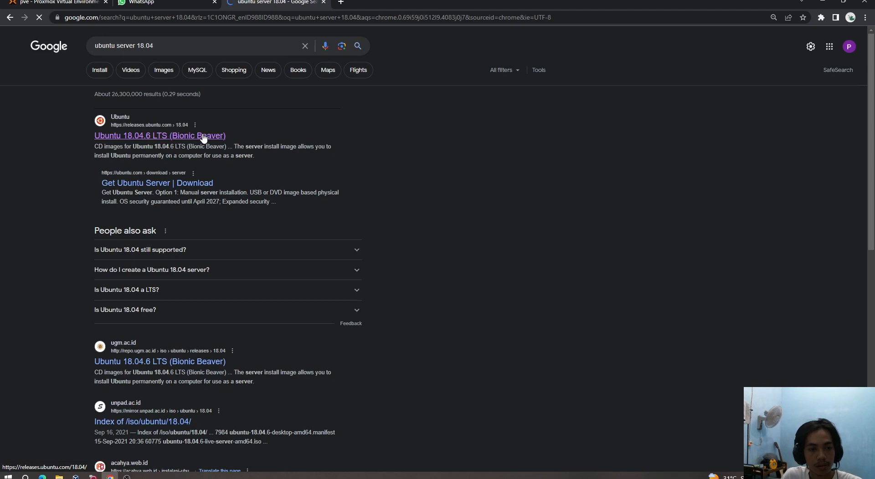
{"action": "left_click", "coordinate": [205, 136]}
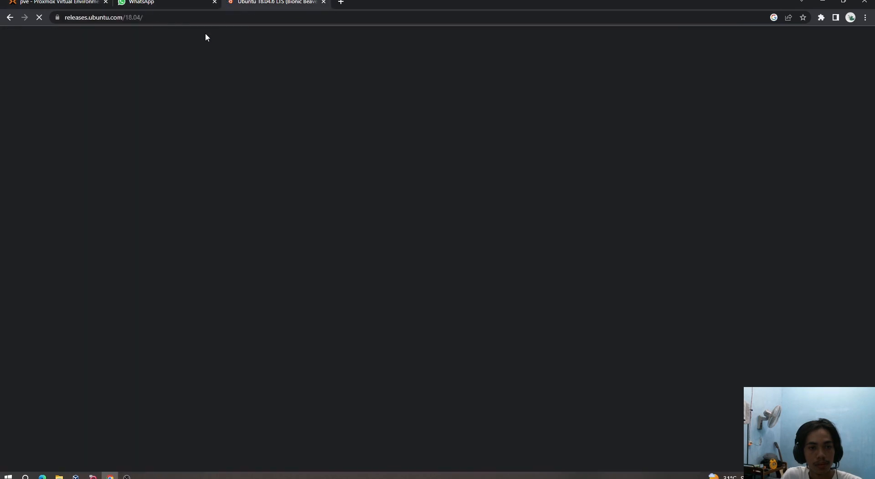
Step: Close the WhatsApp tab and return to the Proxmox pve tab
{"action": "left_click", "coordinate": [215, 3]}
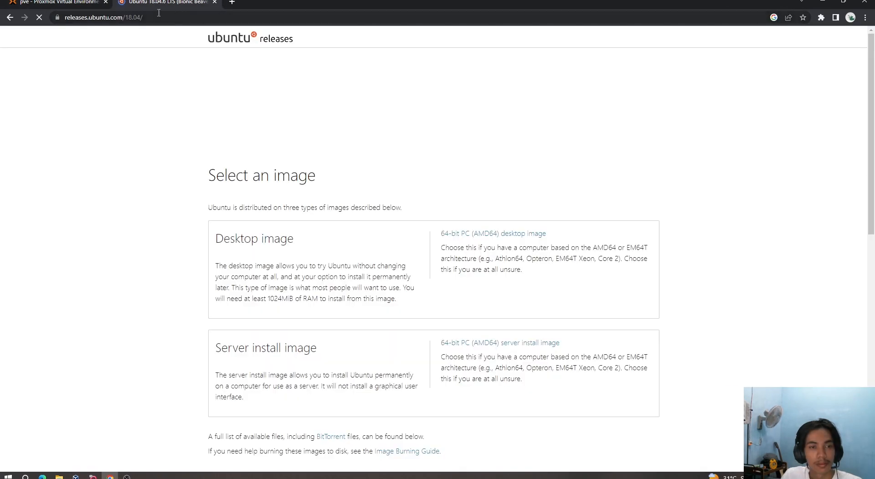
{"action": "scroll", "coordinate": [297, 200], "scroll_direction": "down", "scroll_amount": 3}
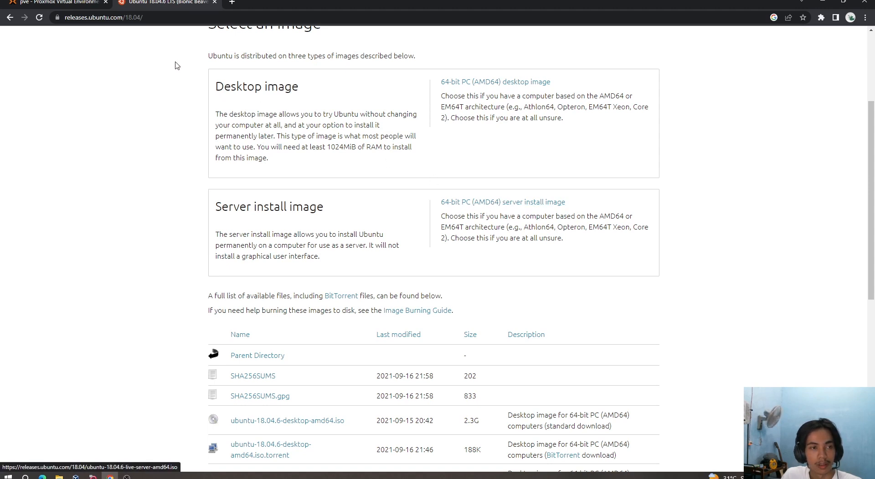
{"action": "mouse_move", "coordinate": [58, 2]}
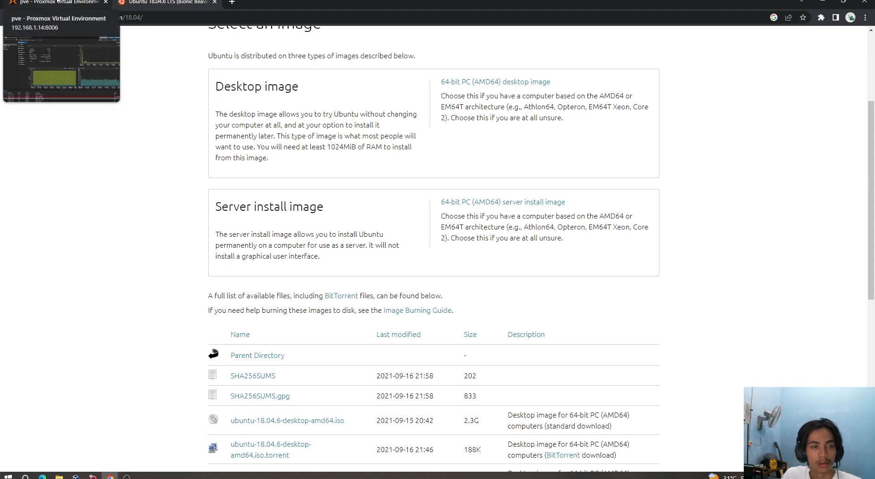
{"action": "left_click", "coordinate": [58, 2]}
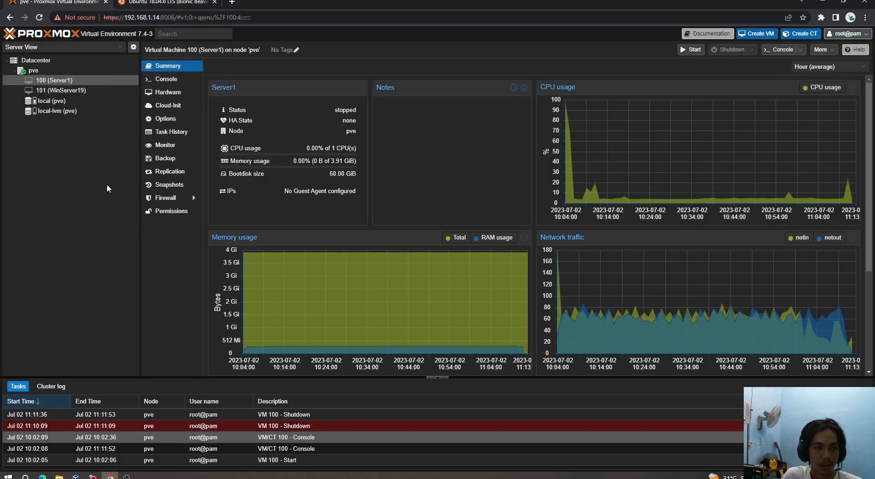
Step: List local (pve) ISO images, confirm ubuntu-18.04.6-live-server-amd64.iso exists, and cancel the upload
{"action": "left_click", "coordinate": [50, 101]}
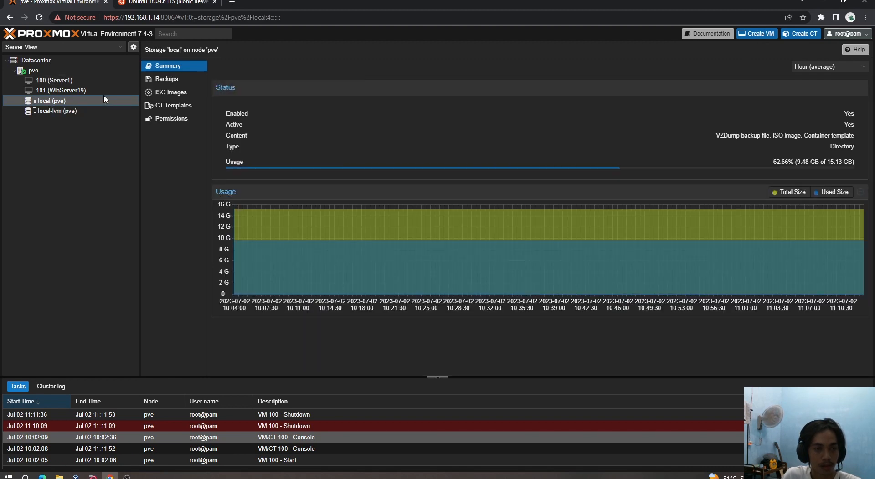
{"action": "left_click", "coordinate": [164, 93]}
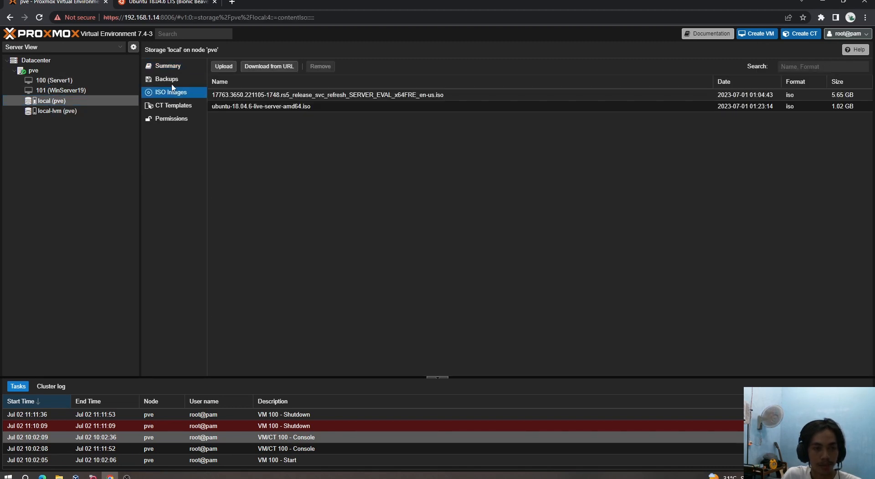
{"action": "left_click", "coordinate": [225, 67]}
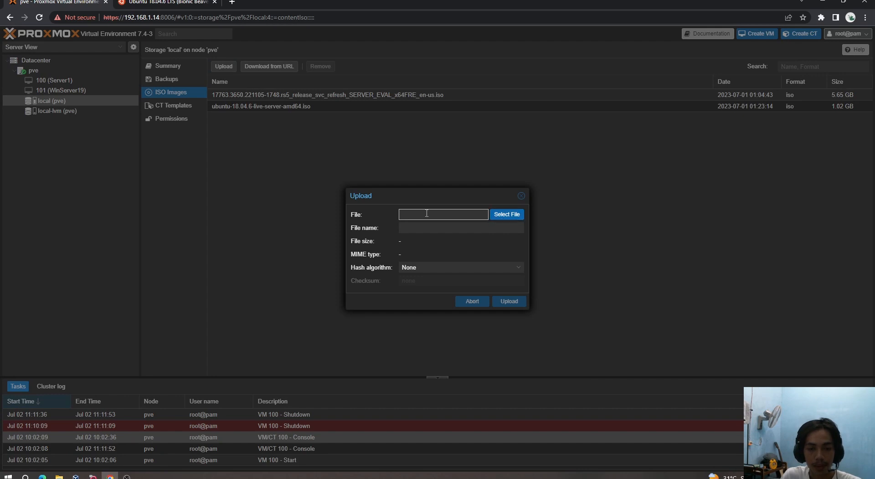
{"action": "left_click", "coordinate": [501, 220]}
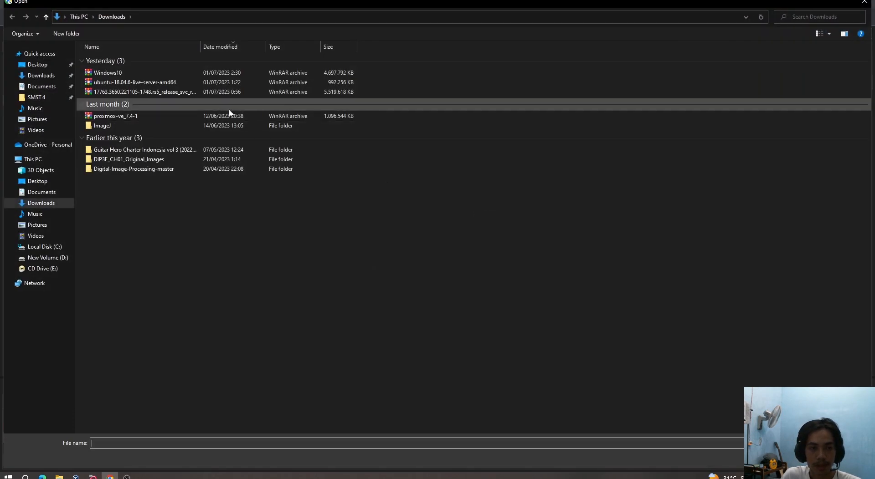
{"action": "left_click", "coordinate": [147, 84]}
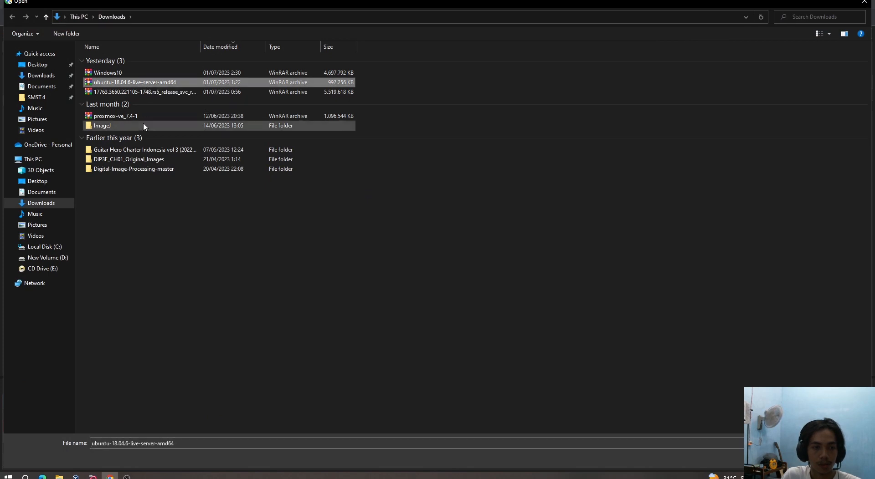
{"action": "left_click", "coordinate": [192, 238]}
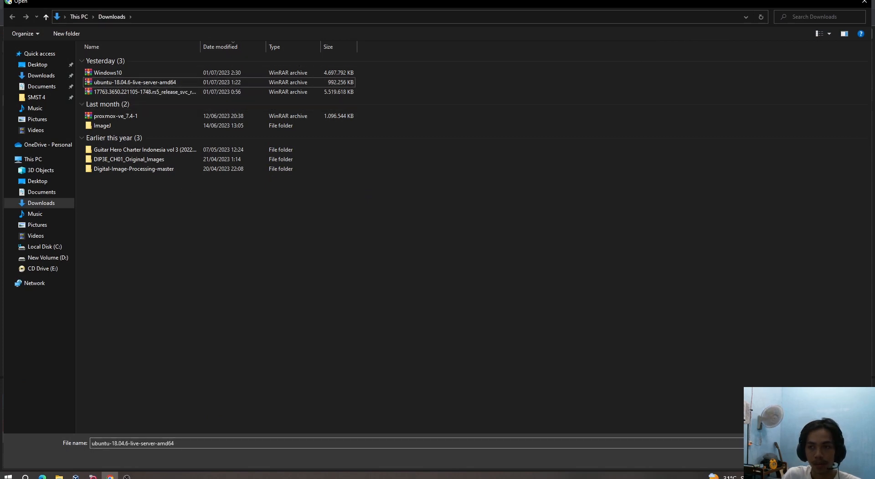
{"action": "left_click", "coordinate": [864, 2]}
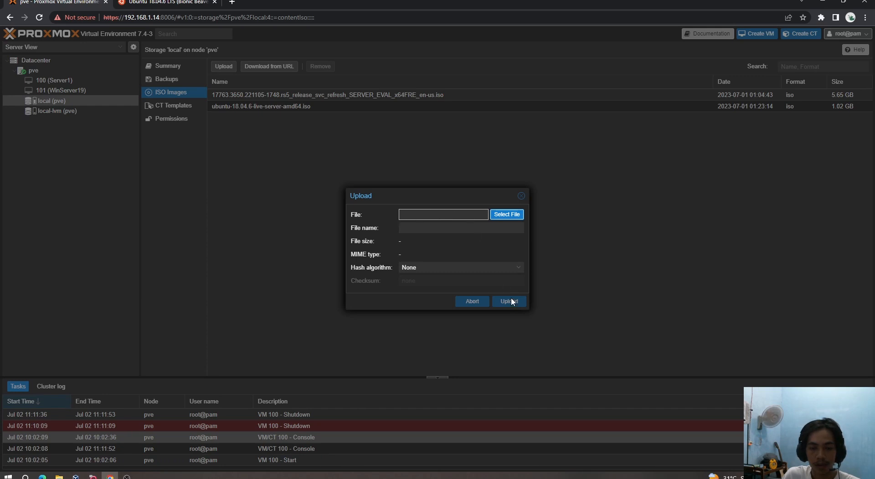
{"action": "left_click", "coordinate": [520, 199]}
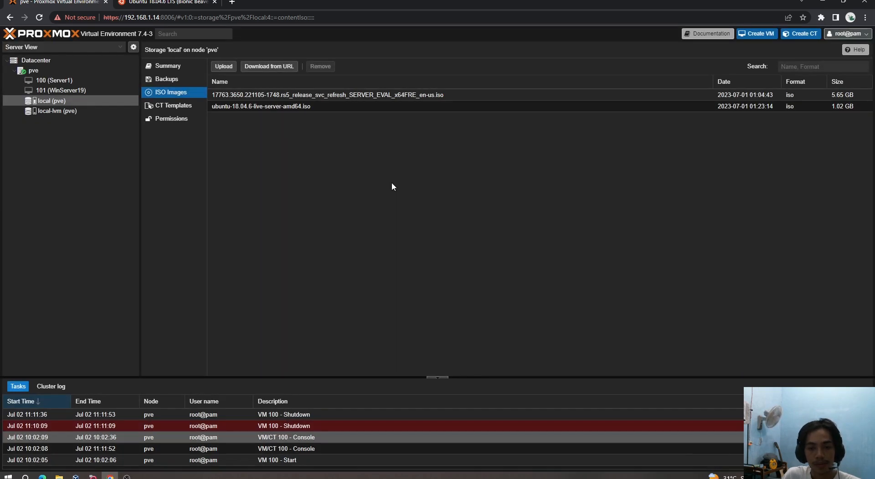
Step: Start a new virtual machine named UbuntuServer
{"action": "double_click", "coordinate": [75, 71]}
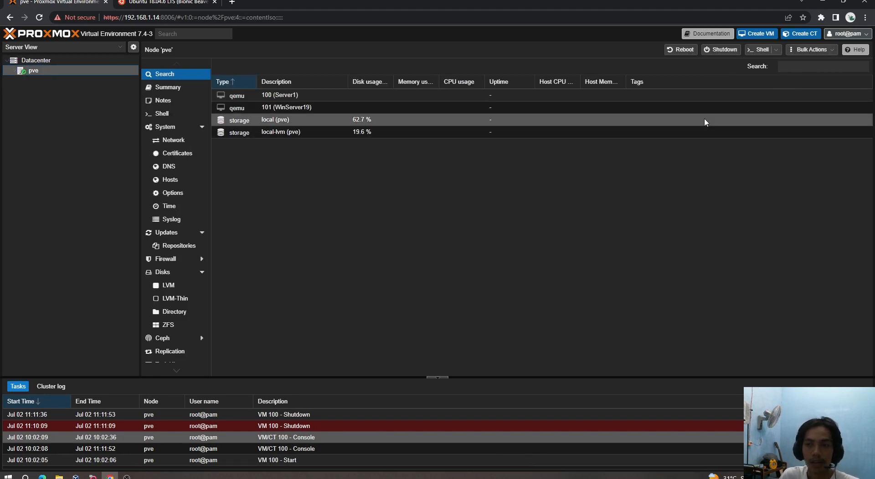
{"action": "left_click", "coordinate": [749, 34]}
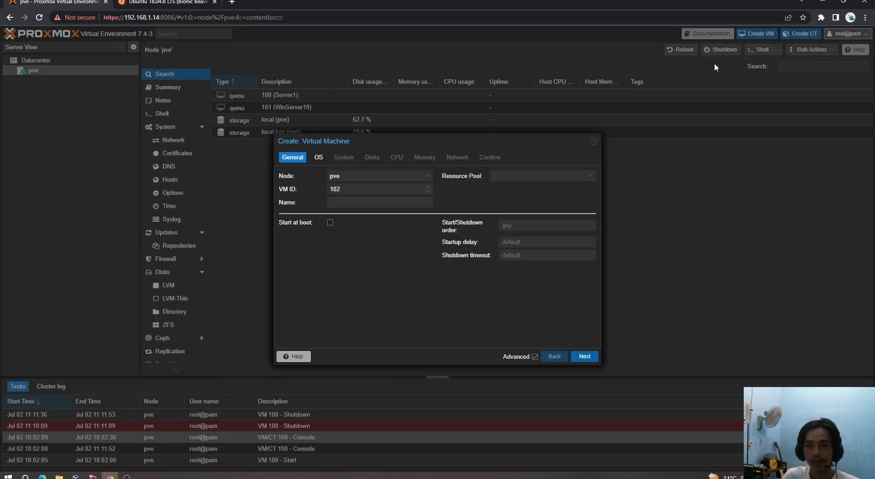
{"action": "left_click", "coordinate": [356, 204]}
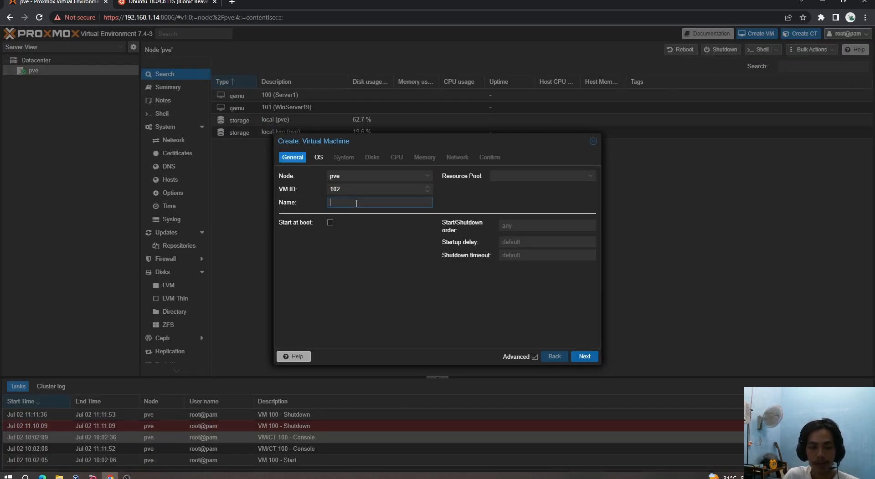
{"action": "type", "text": "Ubuntu"}
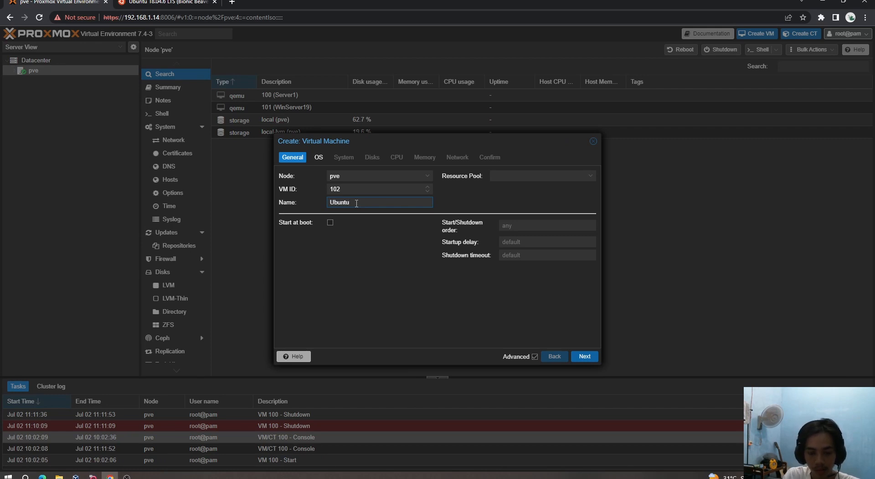
{"action": "type", "text": "Server"}
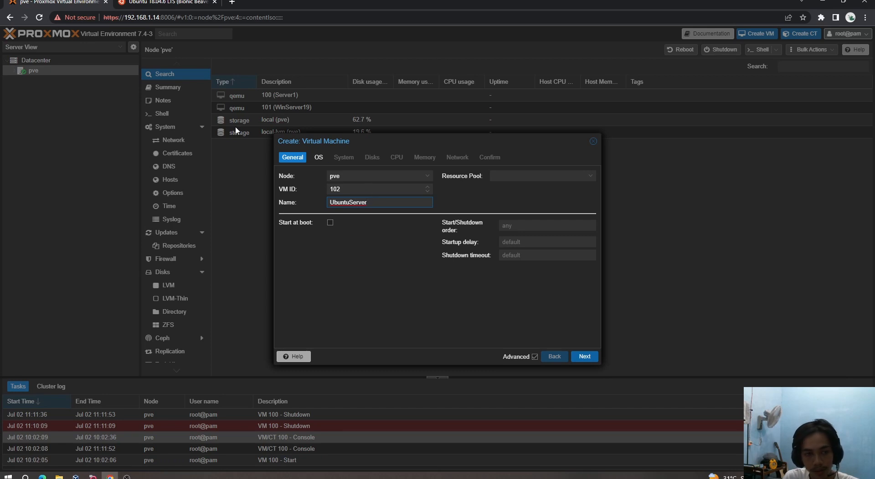
Step: Boot it from the ubuntu-18.04.6 live server ISO and resize the disk to 60 GiB
{"action": "left_click", "coordinate": [320, 159]}
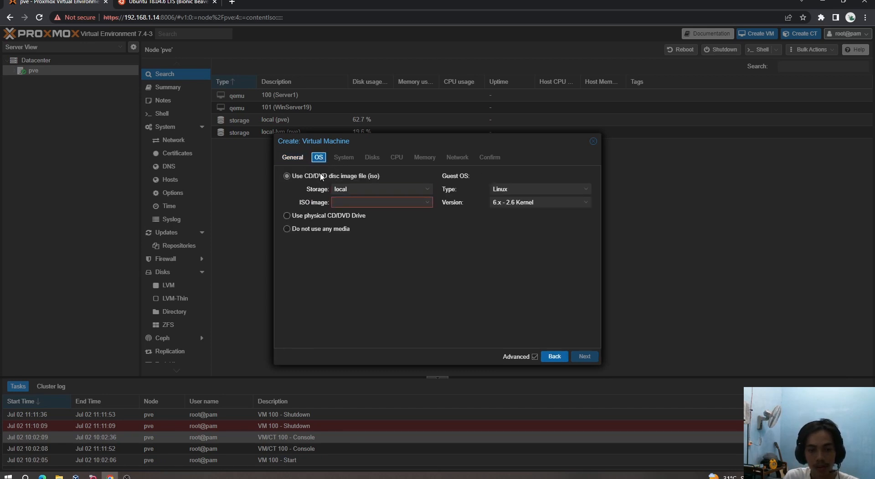
{"action": "left_click", "coordinate": [356, 201]}
{"action": "left_click", "coordinate": [371, 242]}
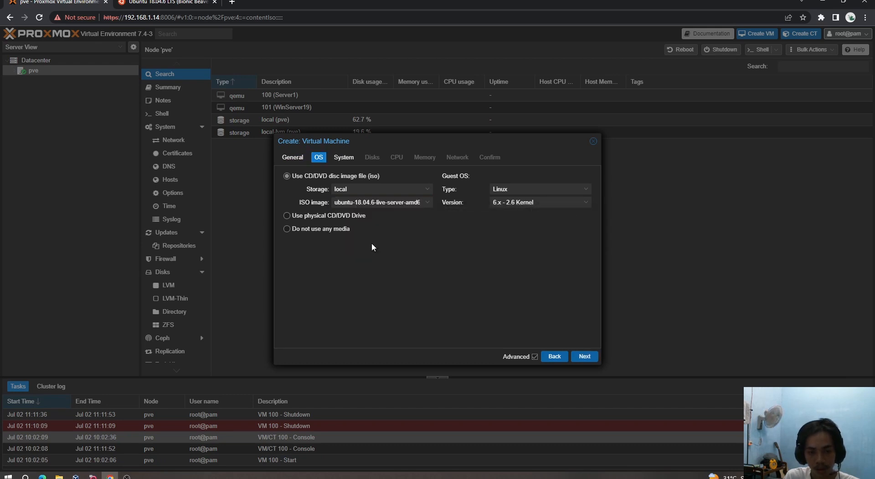
{"action": "left_click", "coordinate": [344, 158]}
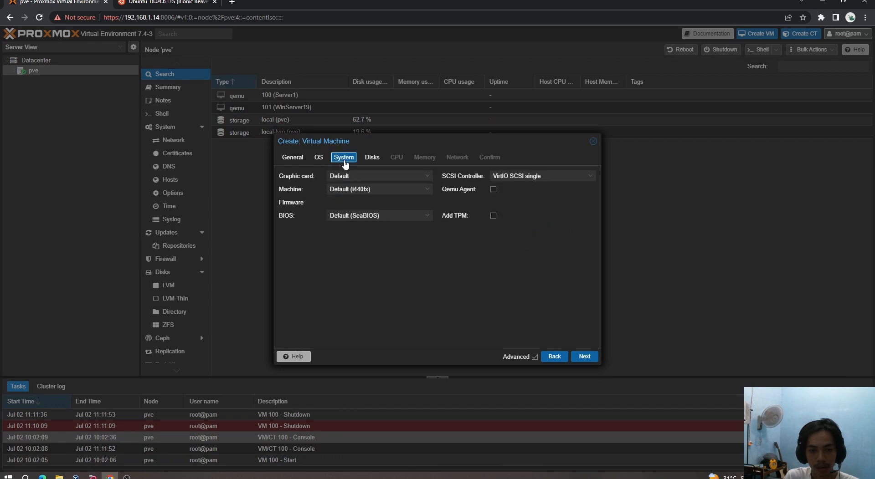
{"action": "left_click", "coordinate": [372, 158]}
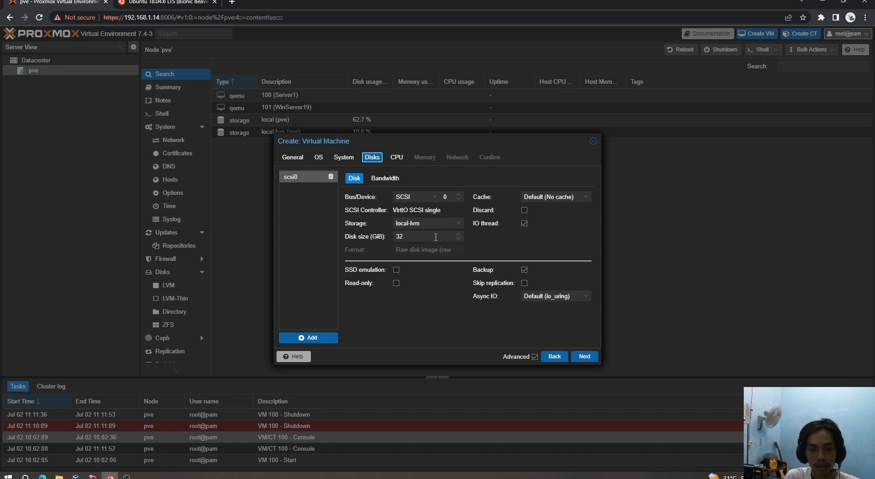
{"action": "left_click_drag", "start_coordinate": [419, 236], "coordinate": [381, 238]}
{"action": "key", "text": "BackSpace"}
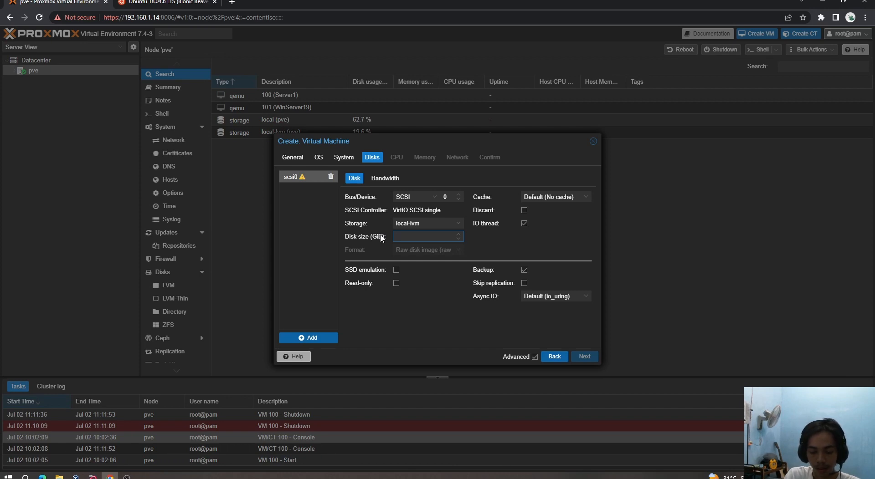
{"action": "type", "text": "6"}
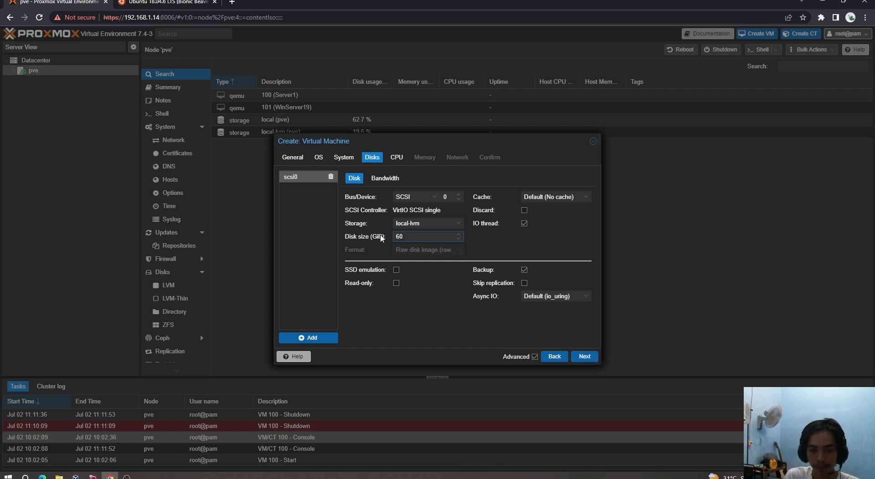
{"action": "type", "text": "0"}
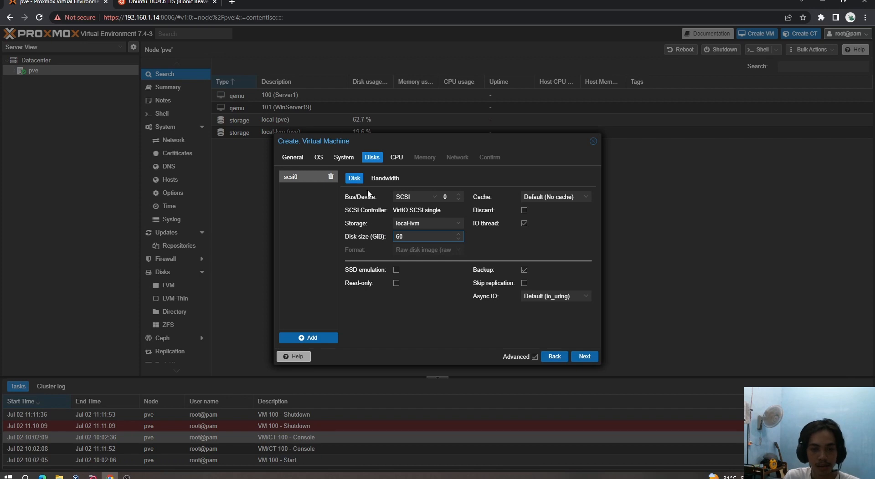
Step: Set the VM's memory to 8000 MiB
{"action": "left_click", "coordinate": [394, 157]}
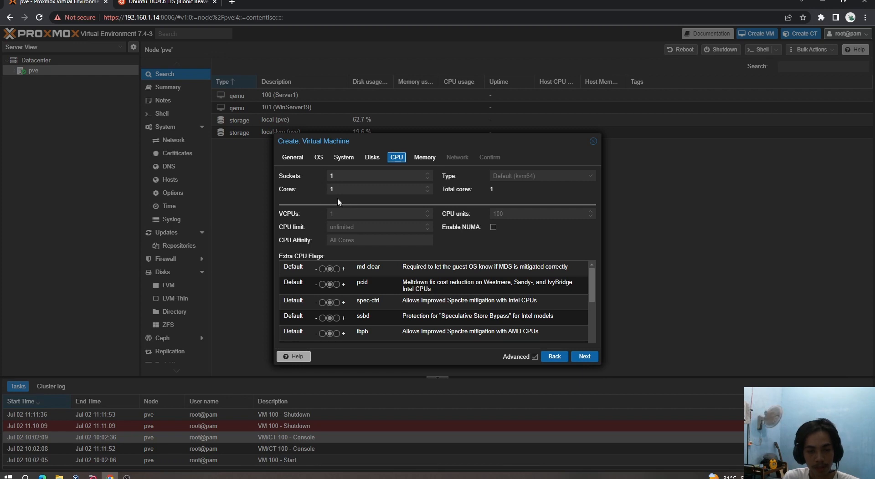
{"action": "left_click", "coordinate": [424, 157]}
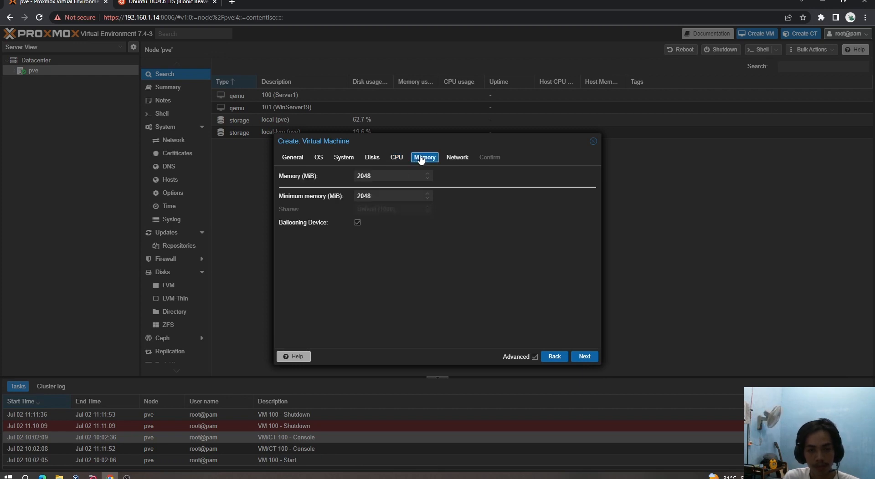
{"action": "double_click", "coordinate": [377, 176]}
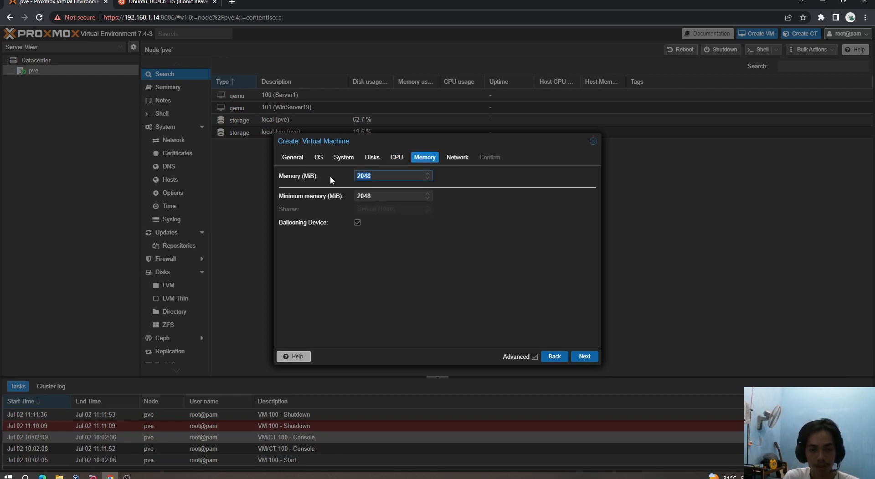
{"action": "key", "text": "BackSpace"}
{"action": "type", "text": "8000"}
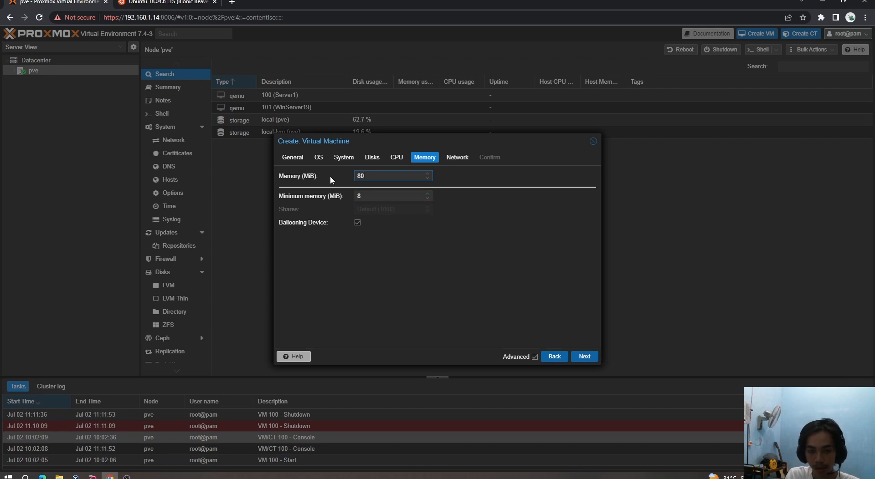
{"action": "key", "text": "BackSpace"}
{"action": "key", "text": "BackSpace"}
{"action": "key", "text": "BackSpace"}
{"action": "type", "text": "000"}
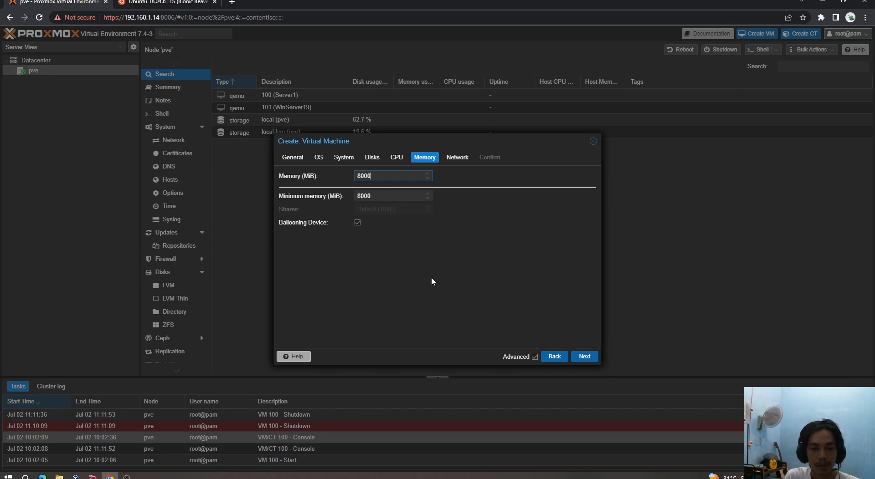
Step: Keep the network defaults, review the summary, and finish creating VM 102
{"action": "left_click", "coordinate": [458, 160]}
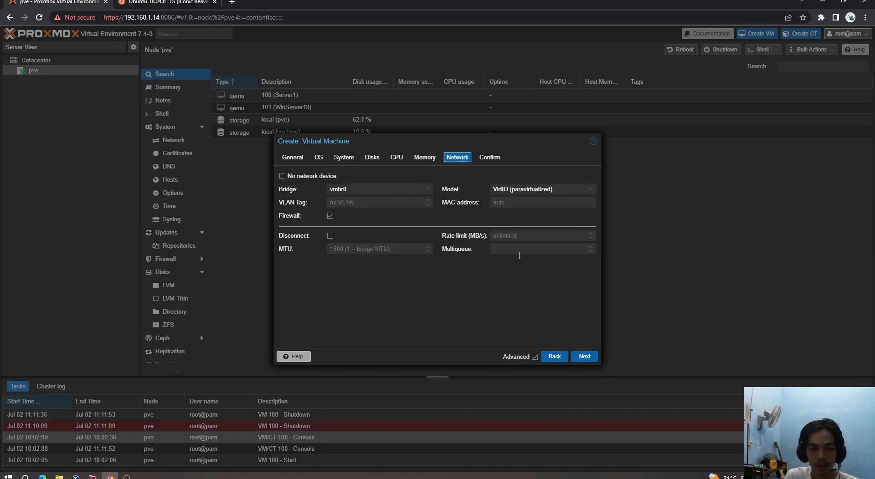
{"action": "left_click", "coordinate": [584, 356]}
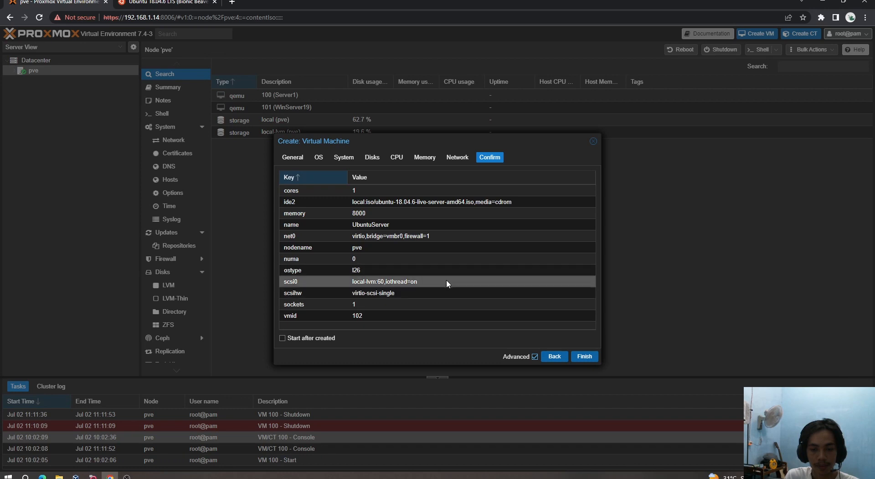
{"action": "left_click", "coordinate": [589, 357]}
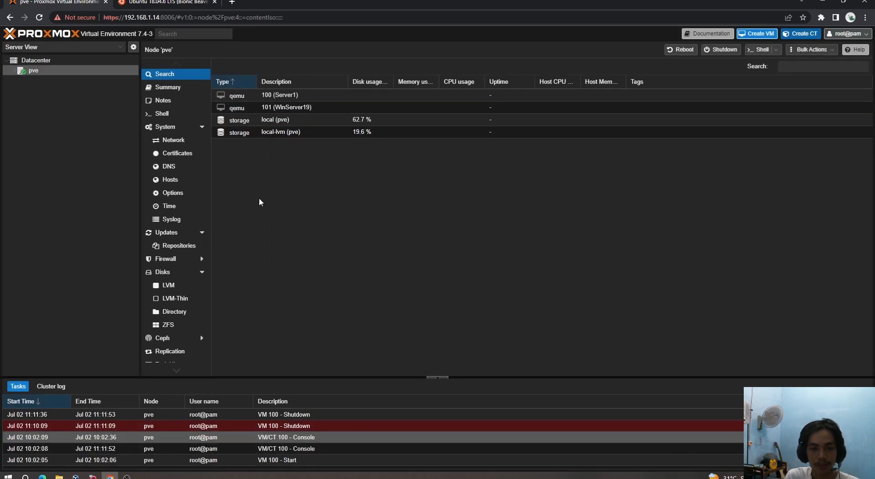
Step: Expand pve and open VM 102 (UbuntuServer), closing its console since it's not running
{"action": "left_click", "coordinate": [15, 71]}
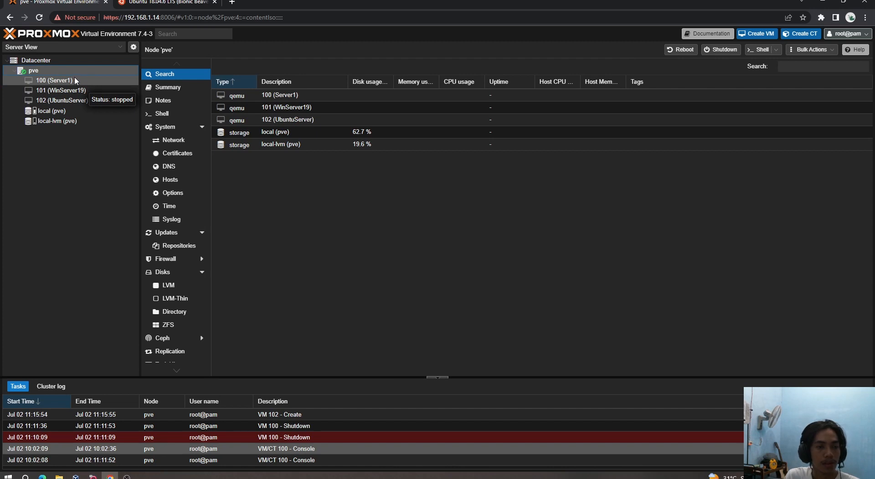
{"action": "double_click", "coordinate": [83, 104]}
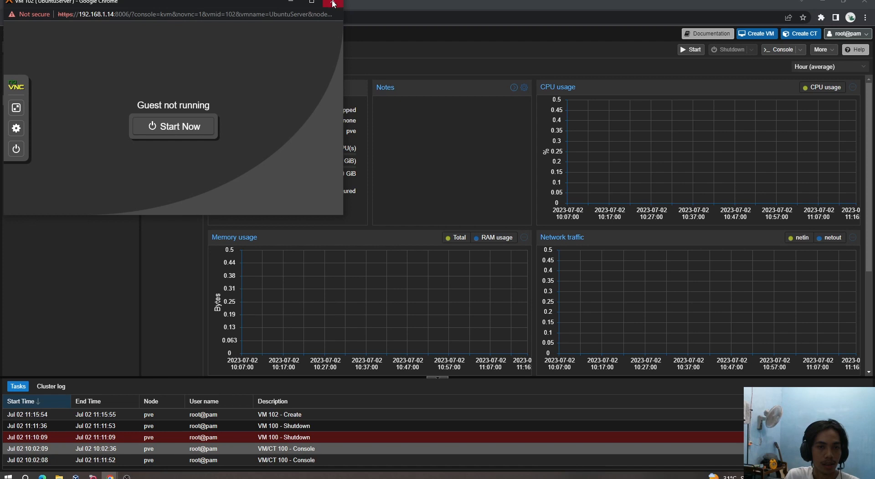
{"action": "left_click", "coordinate": [333, 4]}
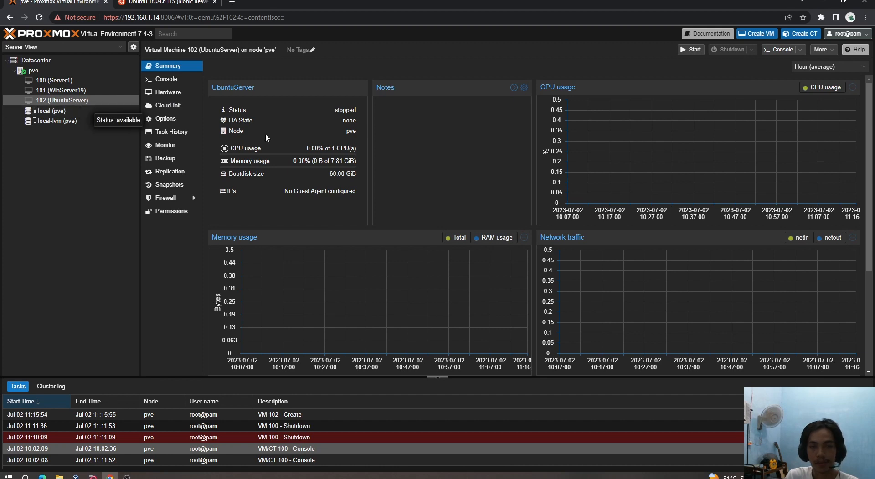
Step: Select the UbuntuServer VM and set the boot menu language to Bahasa Indonesia
{"action": "left_click", "coordinate": [71, 100]}
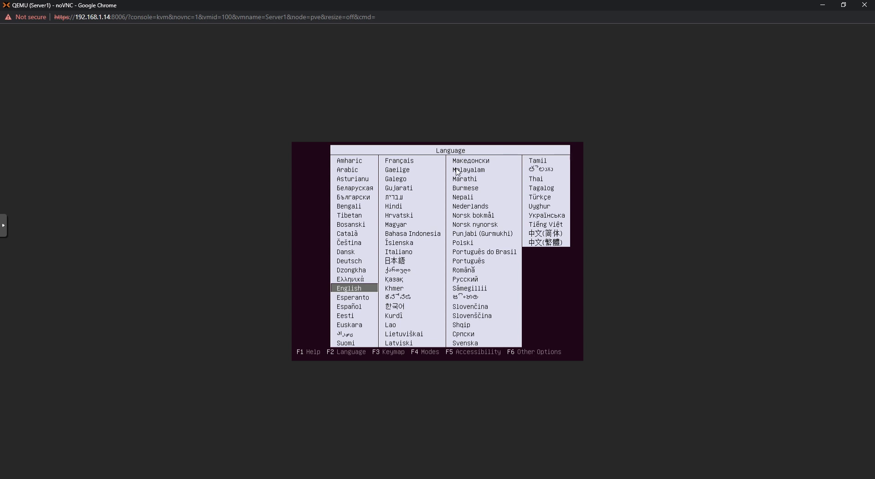
{"action": "key", "text": "Up"}
{"action": "key", "text": "Up"}
{"action": "key", "text": "Up"}
{"action": "key", "text": "Up"}
{"action": "key", "text": "Up"}
{"action": "key", "text": "Up"}
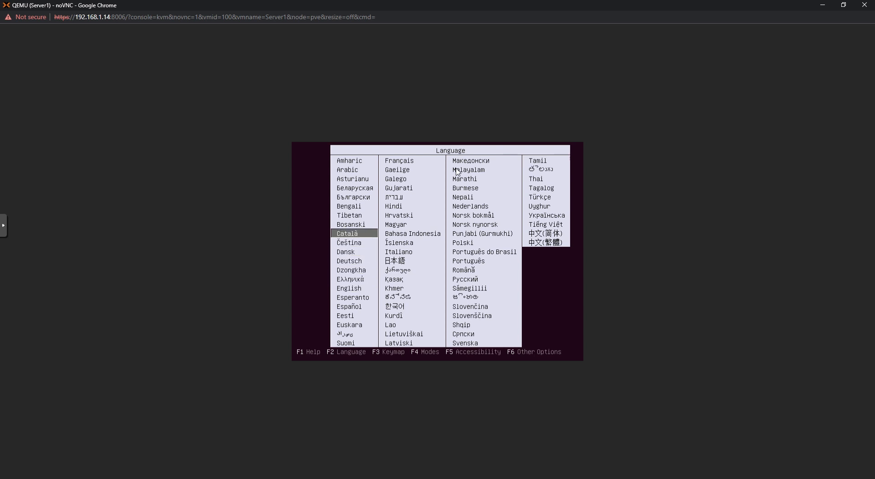
{"action": "key", "text": "Right"}
{"action": "key", "text": "Return"}
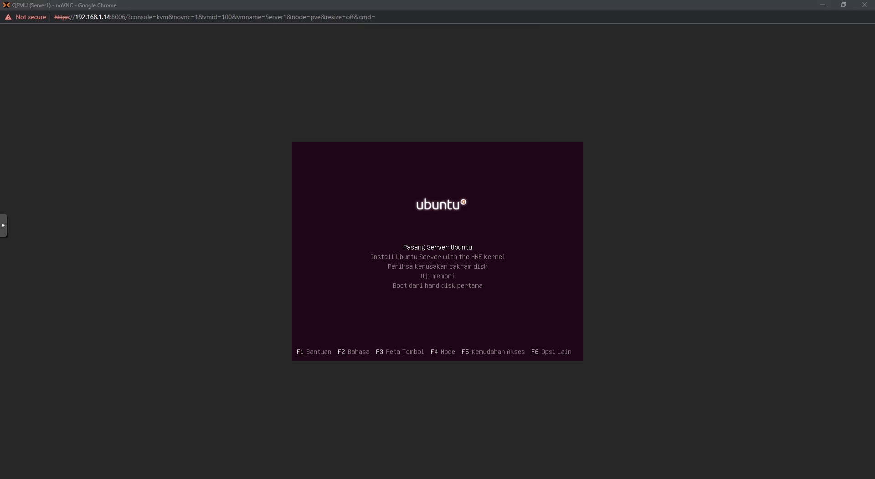
{"action": "left_click", "coordinate": [587, 248]}
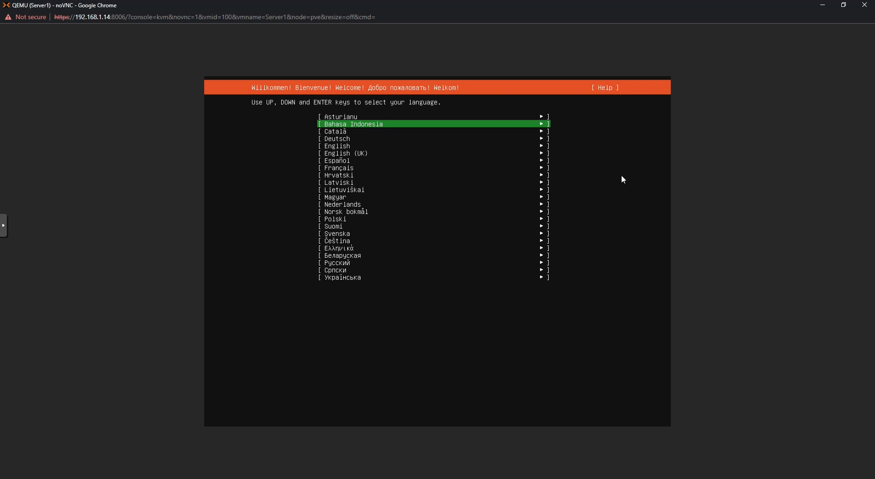
Step: Accept Bahasa Indonesia, default keyboard, DHCP network, proxy and mirror, skipping the installer update
{"action": "key", "text": "Return"}
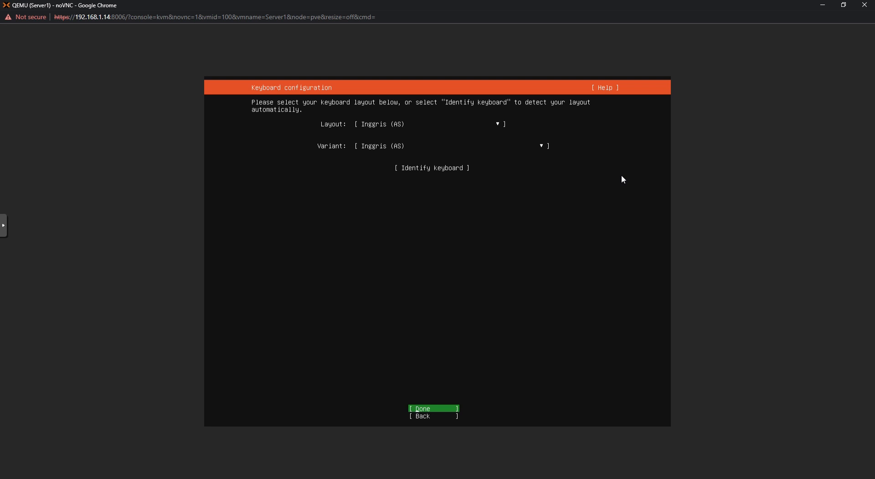
{"action": "key", "text": "Return"}
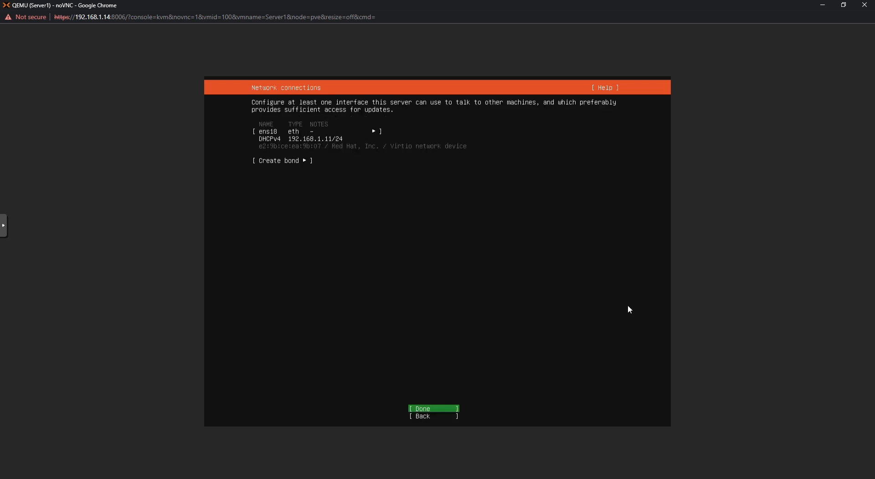
{"action": "key", "text": "Return"}
{"action": "key", "text": "Return"}
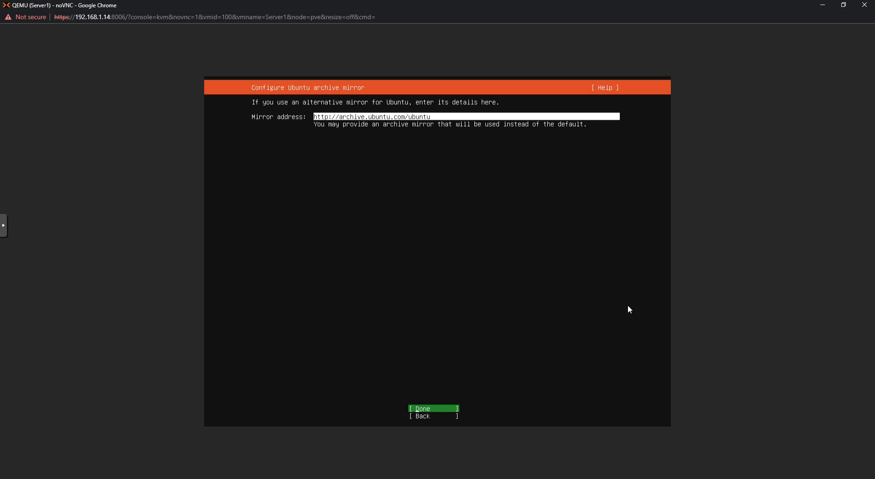
{"action": "key", "text": "Return"}
{"action": "key", "text": "Escape"}
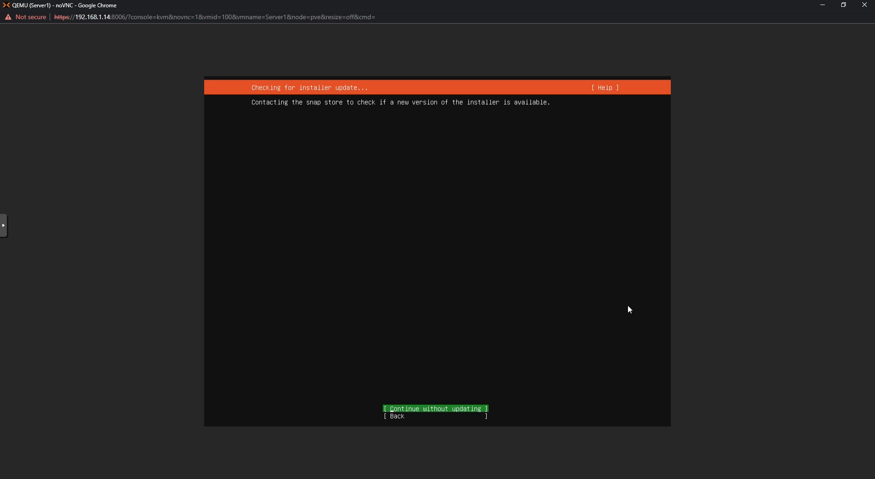
{"action": "key", "text": "Return"}
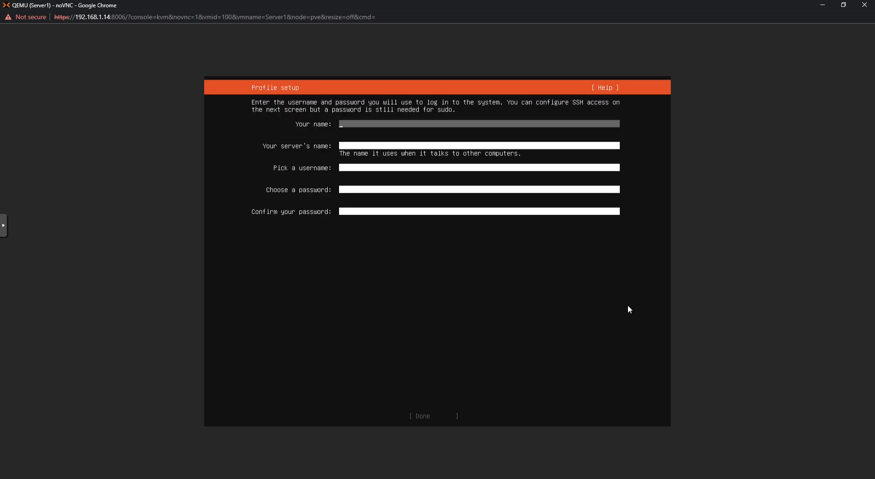
Step: Enter the name 'Ubuntu Server 1' and server name ubuntu1 in the profile form
{"action": "type", "text": "Ubuntu"}
{"action": "key", "text": "Tab"}
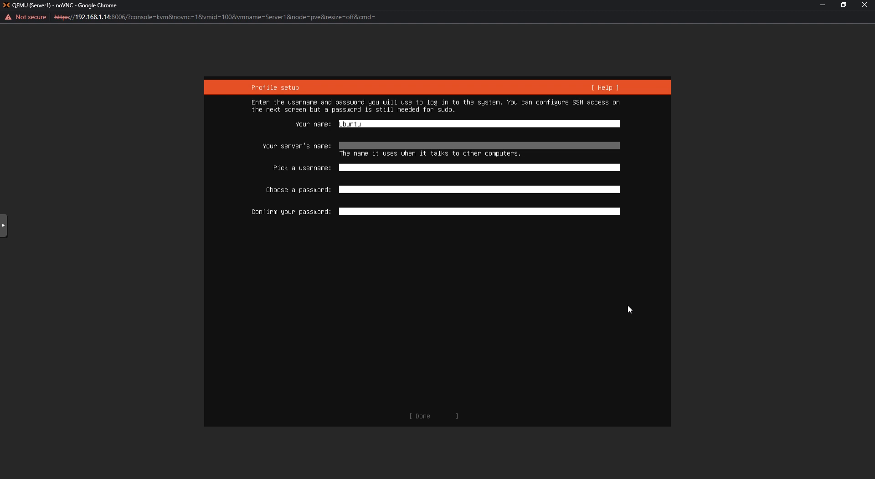
{"action": "key", "text": "shift+Tab"}
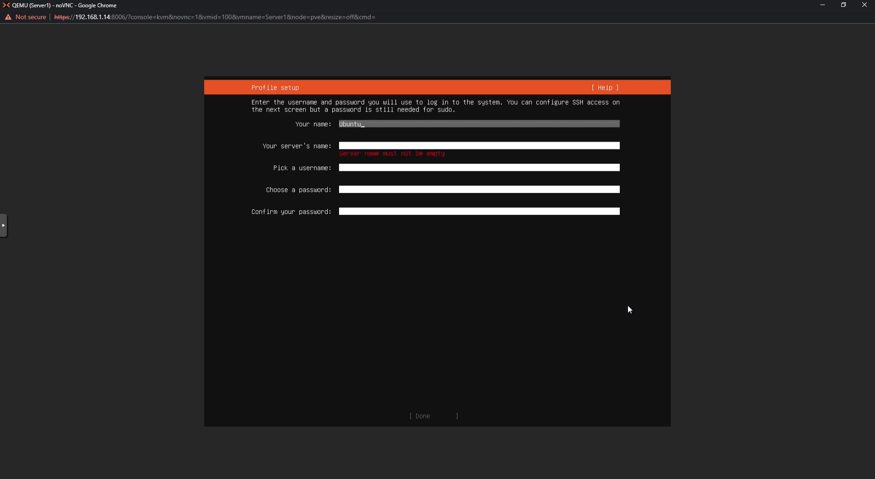
{"action": "type", "text": "Server 1"}
{"action": "key", "text": "Tab"}
{"action": "type", "text": "bun"}
{"action": "key", "text": "BackSpace"}
{"action": "key", "text": "BackSpace"}
{"action": "key", "text": "BackSpace"}
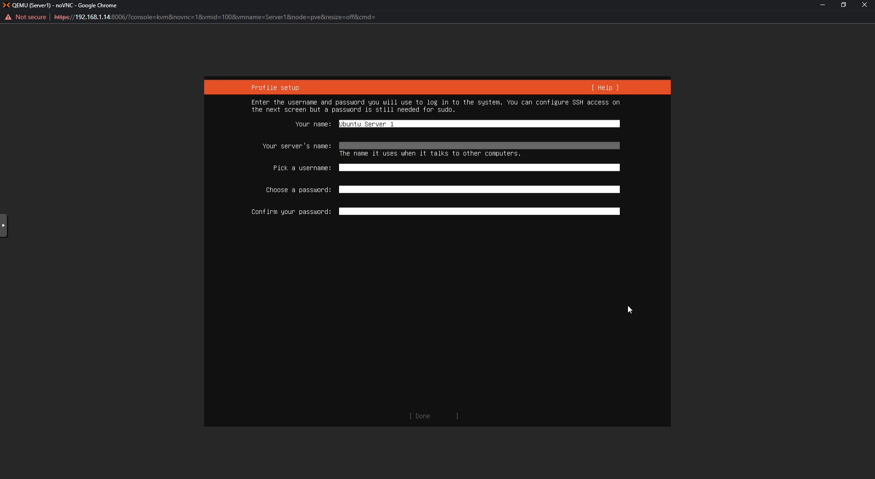
{"action": "type", "text": "b"}
{"action": "type", "text": "ubuntu"}
Step: Replace the reserved username 'admin' with a permitted username
{"action": "key", "text": "Tab"}
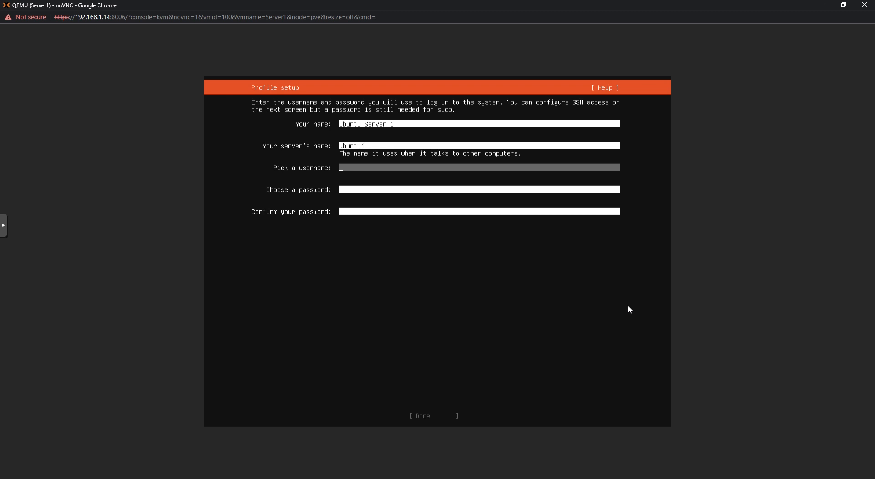
{"action": "type", "text": "admin"}
{"action": "key", "text": "Tab"}
{"action": "type", "text": "***"}
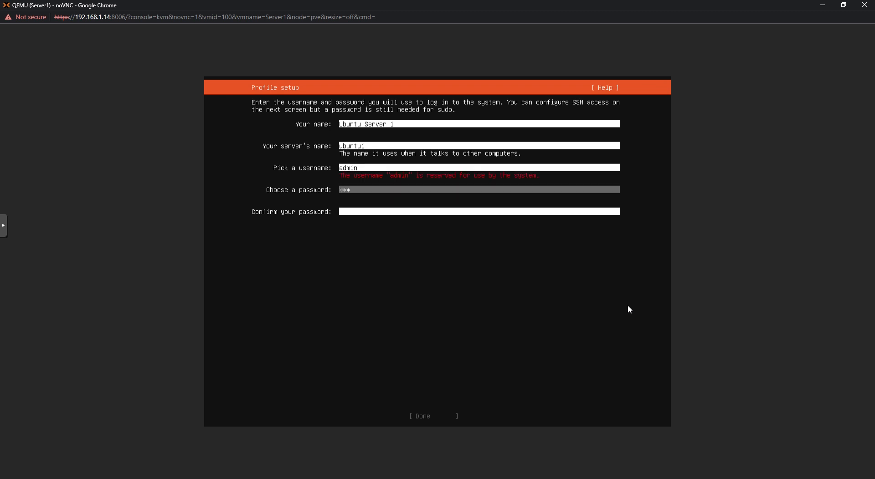
{"action": "key", "text": "BackSpace"}
{"action": "key", "text": "BackSpace"}
{"action": "key", "text": "BackSpace"}
{"action": "key", "text": "BackSpace"}
{"action": "key", "text": "shift+Tab"}
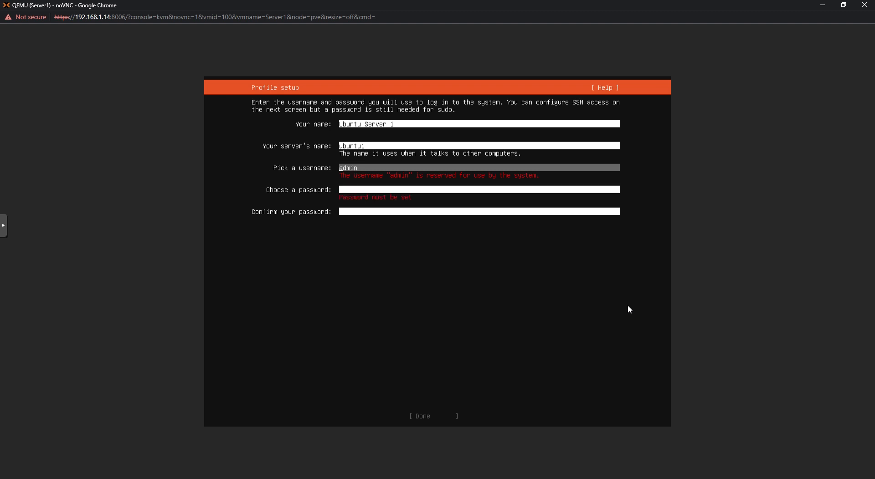
{"action": "key", "text": "BackSpace"}
{"action": "key", "text": "BackSpace"}
{"action": "key", "text": "BackSpace"}
{"action": "key", "text": "BackSpace"}
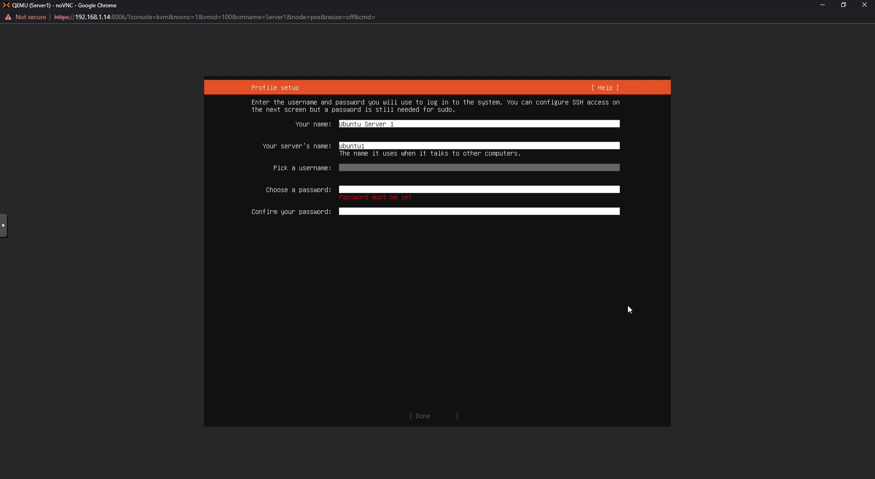
{"action": "type", "text": "pan"}
Step: Enter and confirm the account password, then complete the profile step
{"action": "key", "text": "Tab"}
{"action": "type", "text": "**********"}
{"action": "key", "text": "Tab"}
{"action": "type", "text": "*******"}
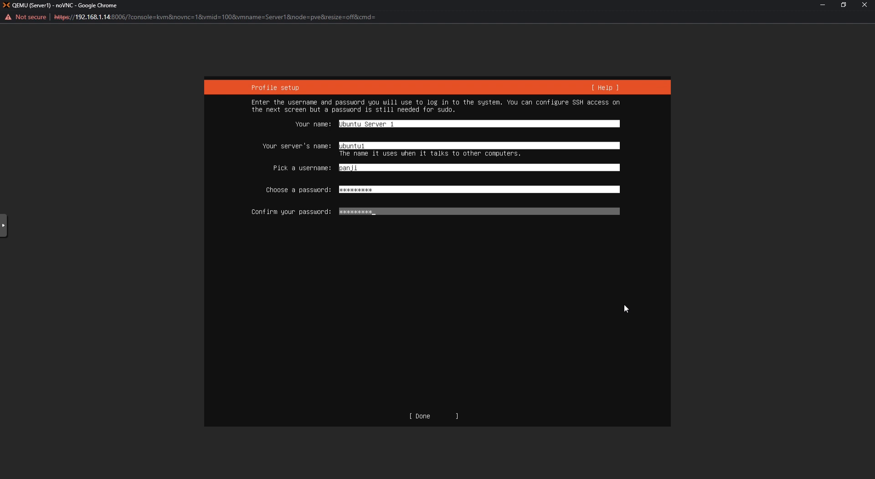
{"action": "key", "text": "Tab"}
{"action": "key", "text": "Return"}
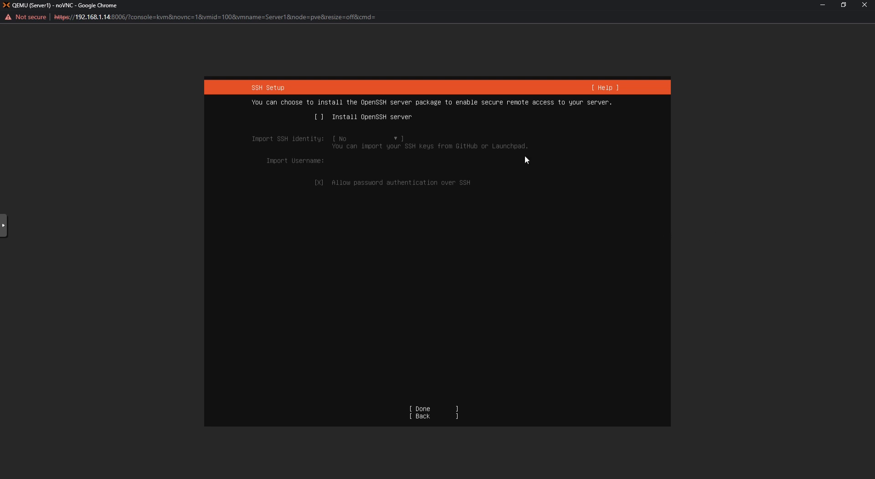
Step: Select Install OpenSSH server, skip the SSH identity import, and confirm to start installing
{"action": "key", "text": "space"}
{"action": "key", "text": "Tab"}
{"action": "key", "text": "Tab"}
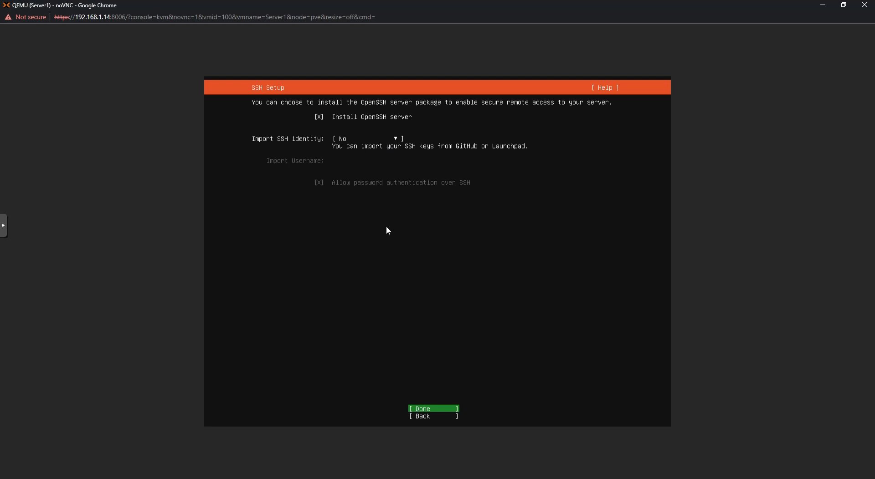
{"action": "key", "text": "Down"}
{"action": "key", "text": "Up"}
{"action": "key", "text": "Up"}
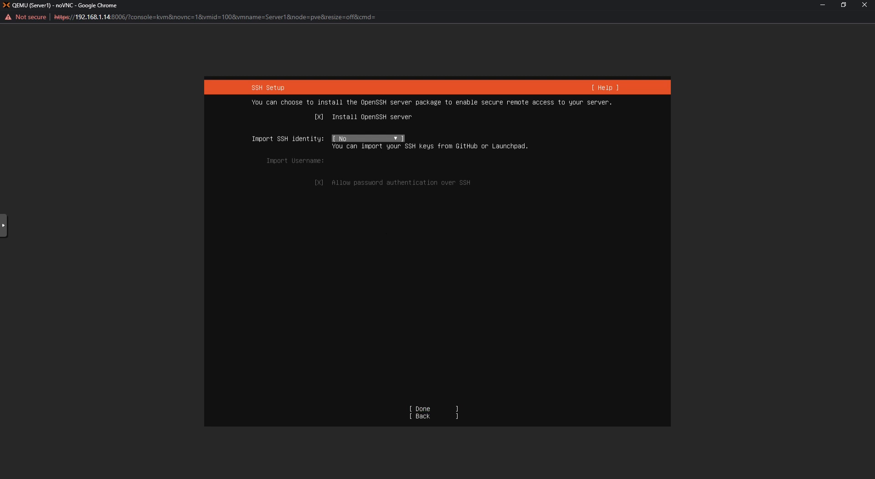
{"action": "key", "text": "Down"}
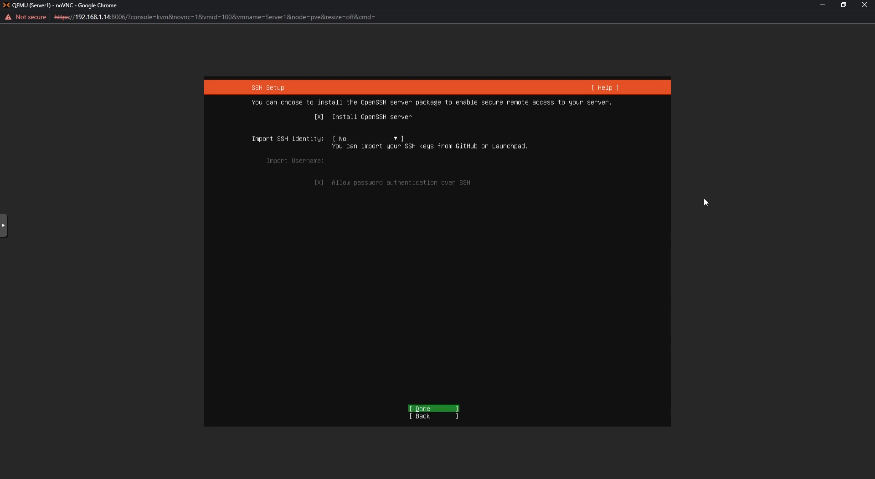
{"action": "key", "text": "Return"}
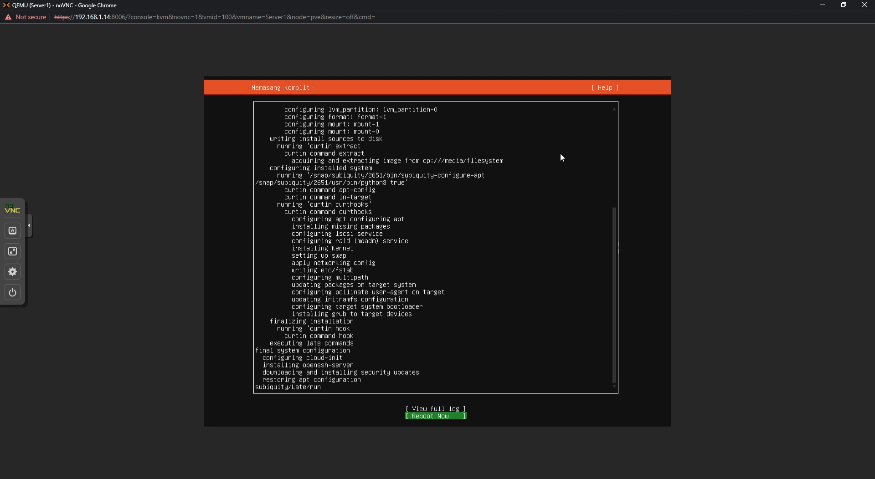
Step: Choose Reboot Now on the finished-install screen
{"action": "key", "text": "Up"}
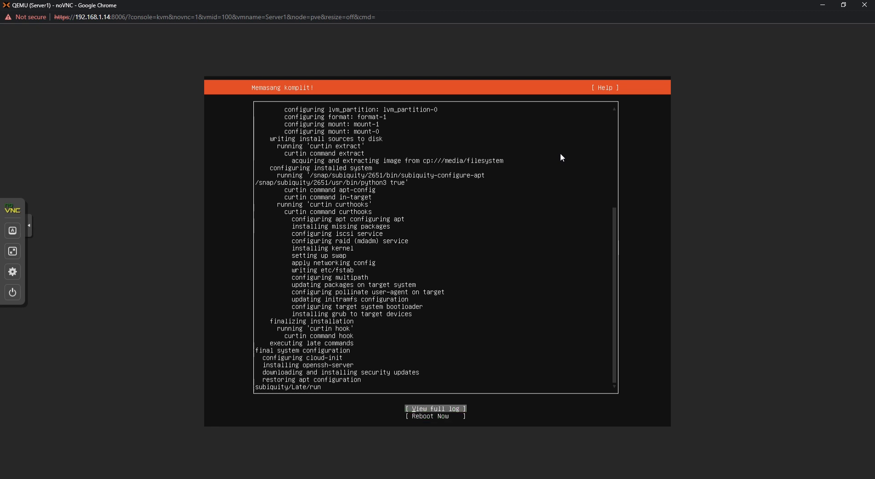
{"action": "key", "text": "Down"}
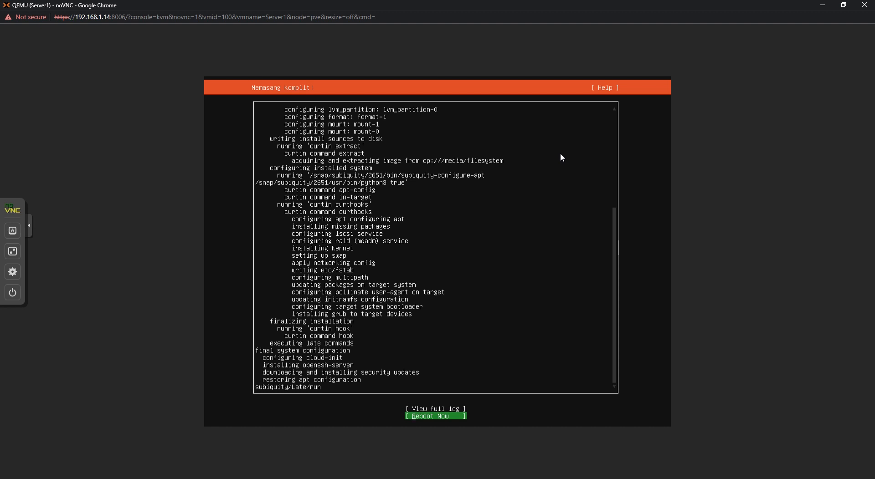
{"action": "key", "text": "Return"}
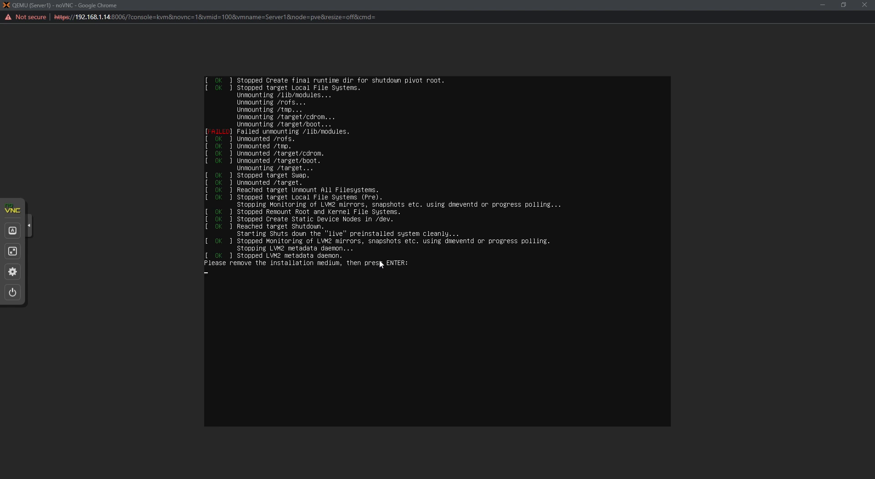
Step: Confirm the installation medium is removed so ubuntu1 boots to its login prompt
{"action": "key", "text": "Return"}
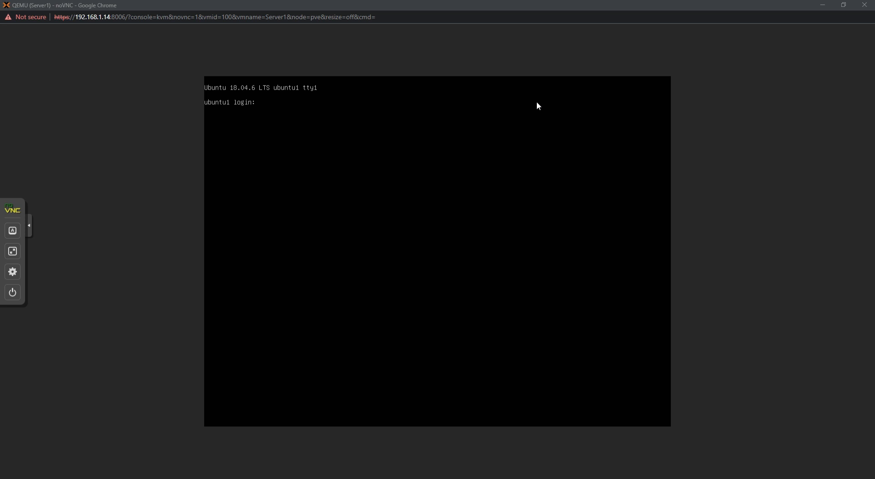
Step: Log in at the ubuntu1 console with the user's username and password
{"action": "left_click", "coordinate": [339, 118]}
{"action": "type", "text": "panji"}
{"action": "key", "text": "Return"}
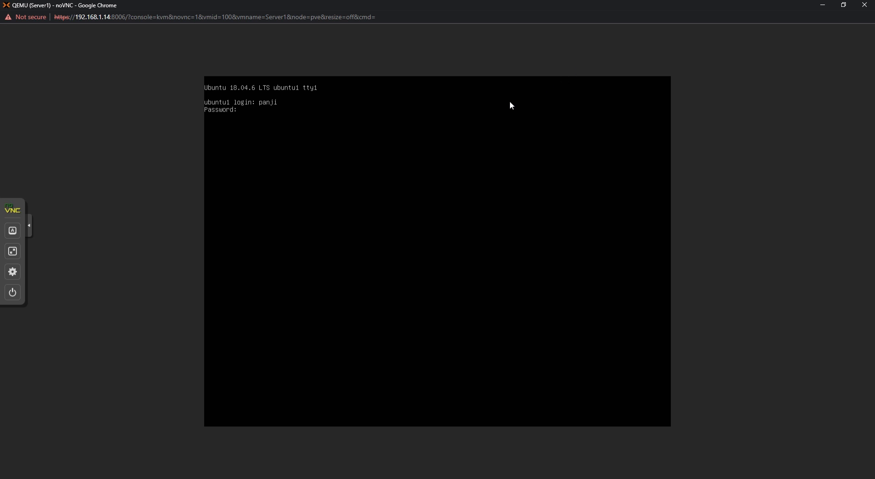
{"action": "key", "text": "Return"}
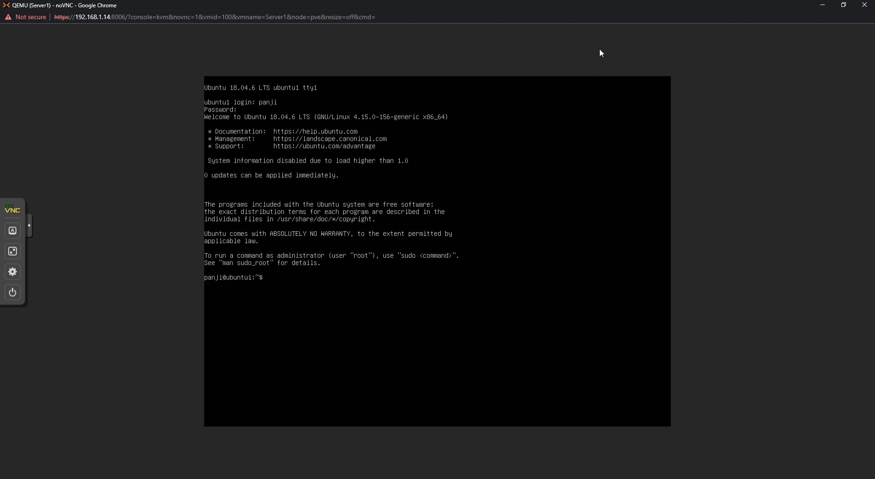
{"action": "key", "text": "alt+Tab"}
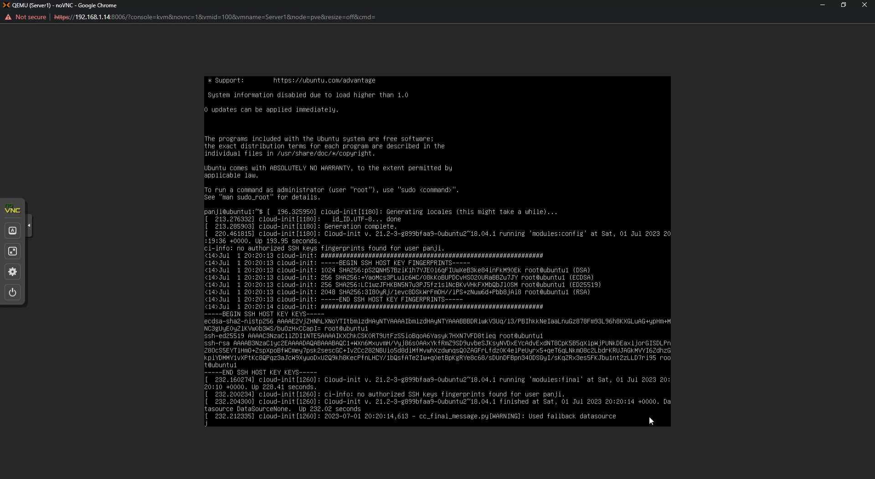
Step: Switch to a root shell with 'sudo su'
{"action": "key", "text": "Return"}
{"action": "type", "text": "sudo su"}
{"action": "key", "text": "Return"}
{"action": "key", "text": "Return"}
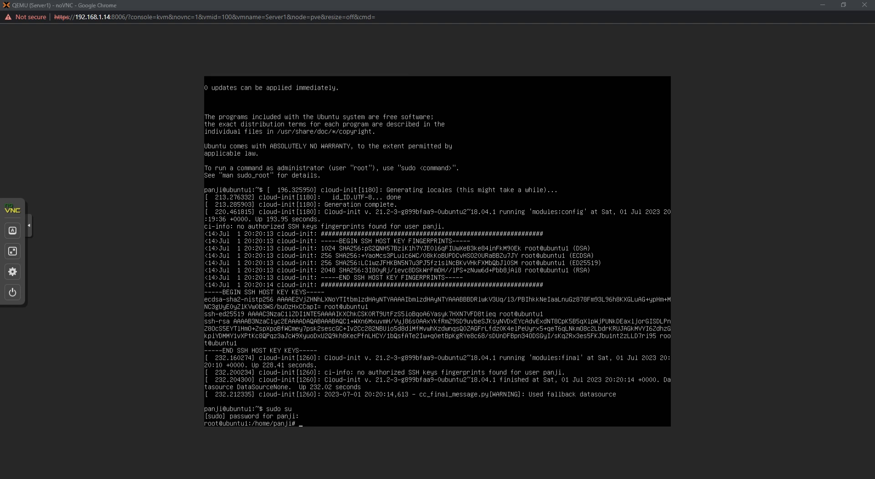
Step: Run 'sudo apt update', then 'ifconfig' to show the interface at 192.168.1.11
{"action": "left_click", "coordinate": [522, 404]}
{"action": "type", "text": "sudo apt update"}
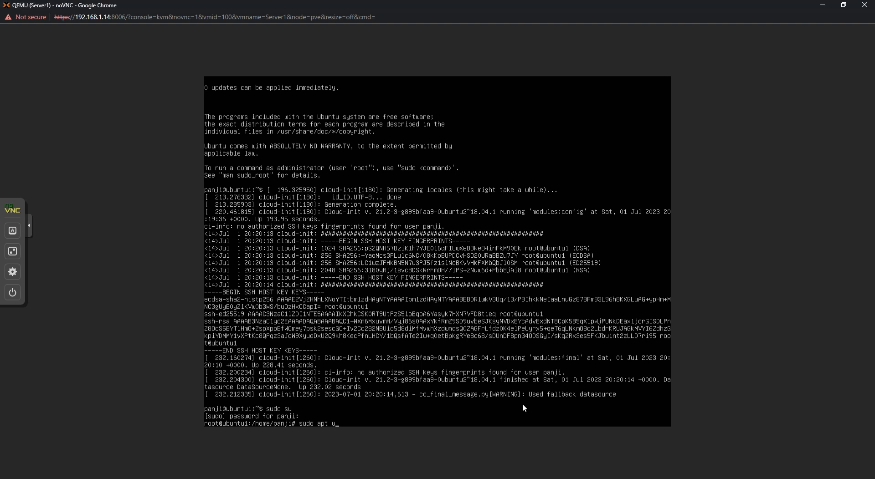
{"action": "key", "text": "Return"}
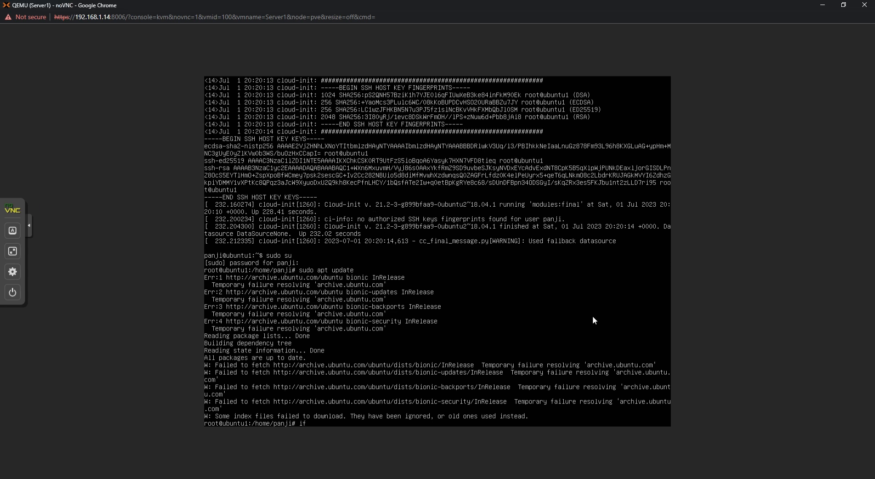
{"action": "type", "text": "ifconfig"}
{"action": "key", "text": "Return"}
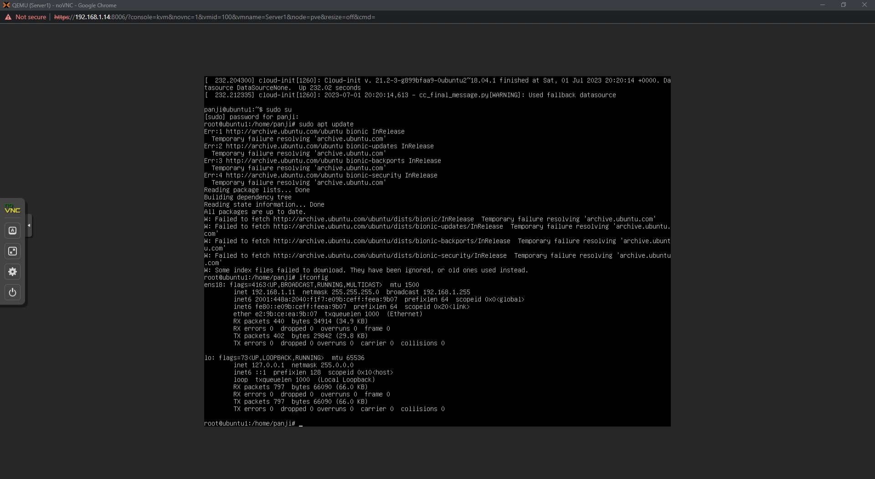
Step: Run 'ping' with no target in the console to see its usage
{"action": "left_click", "coordinate": [414, 287]}
{"action": "type", "text": "pink"}
{"action": "key", "text": "Return"}
{"action": "type", "text": "a"}
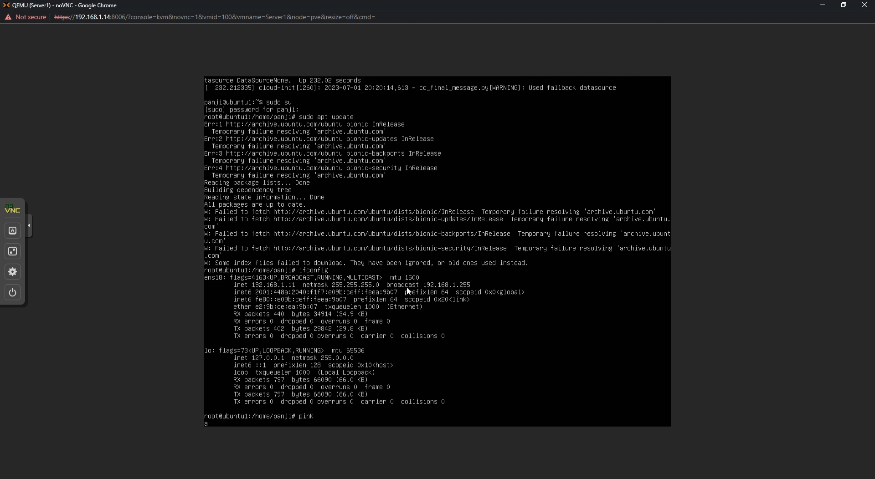
{"action": "key", "text": "BackSpace"}
{"action": "type", "text": "ping"}
{"action": "key", "text": "Return"}
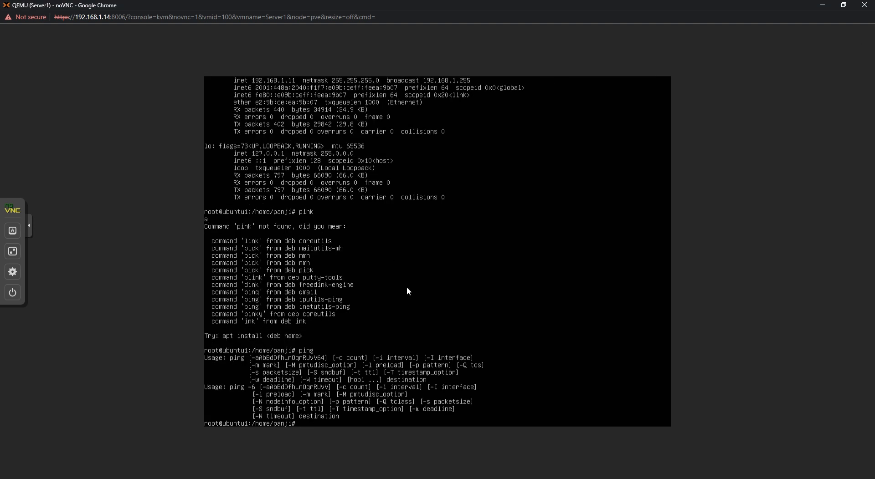
Step: Reboot the VM from the noVNC side panel's power commands
{"action": "key", "text": "alt+Tab"}
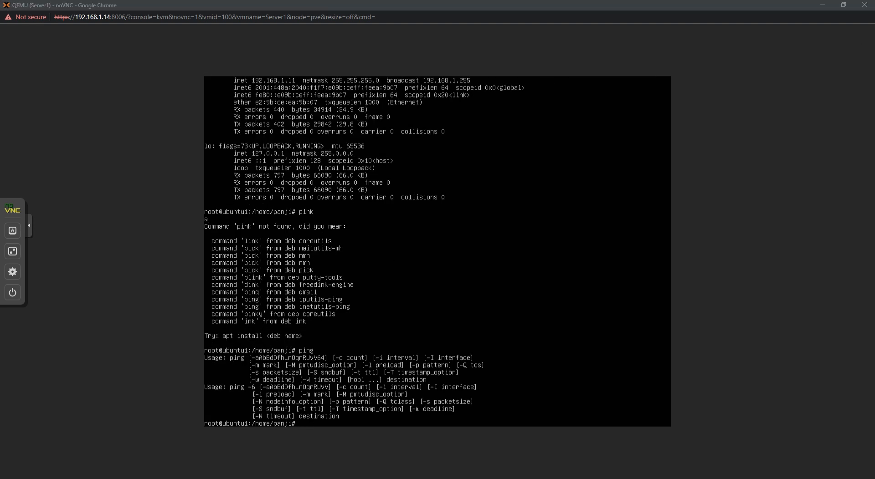
{"action": "left_click", "coordinate": [12, 292]}
{"action": "left_click", "coordinate": [135, 238]}
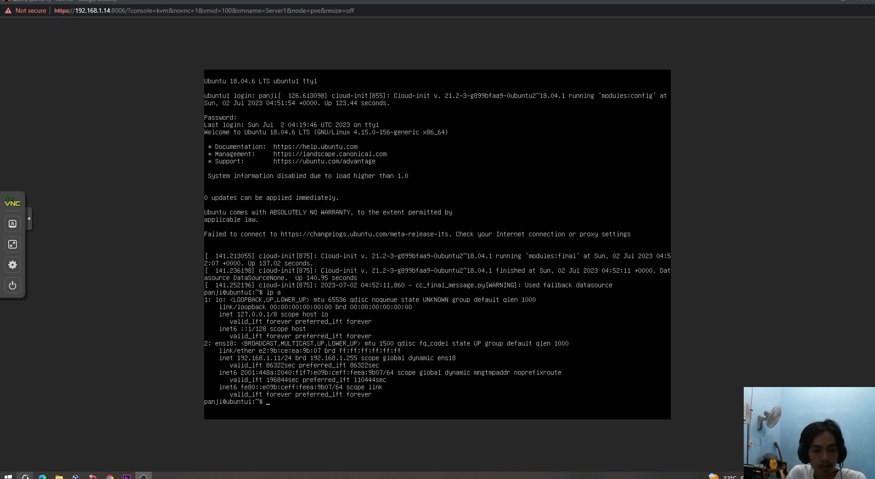
Step: Launch Command Prompt from the Start menu, move it right, and minimize it
{"action": "left_click", "coordinate": [8, 476]}
{"action": "left_click", "coordinate": [85, 226]}
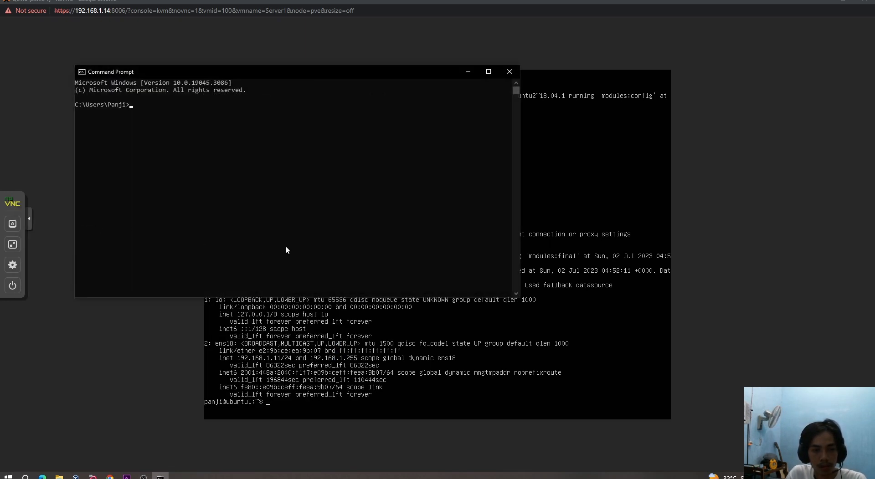
{"action": "left_click_drag", "start_coordinate": [325, 82], "coordinate": [580, 105]}
{"action": "left_click", "coordinate": [723, 95]}
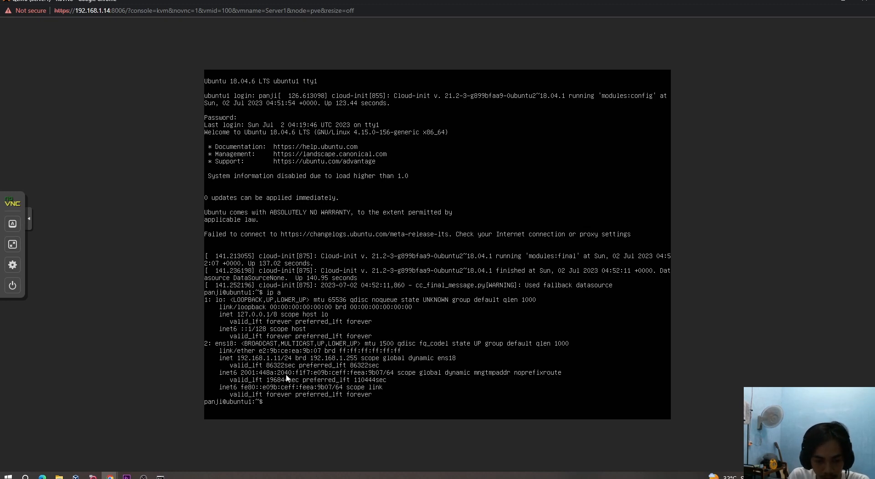
Step: Run 'ip a' in the console to show ens18 at 192.168.1.11/24
{"action": "key", "text": "BackSpace"}
{"action": "type", "text": "ip"}
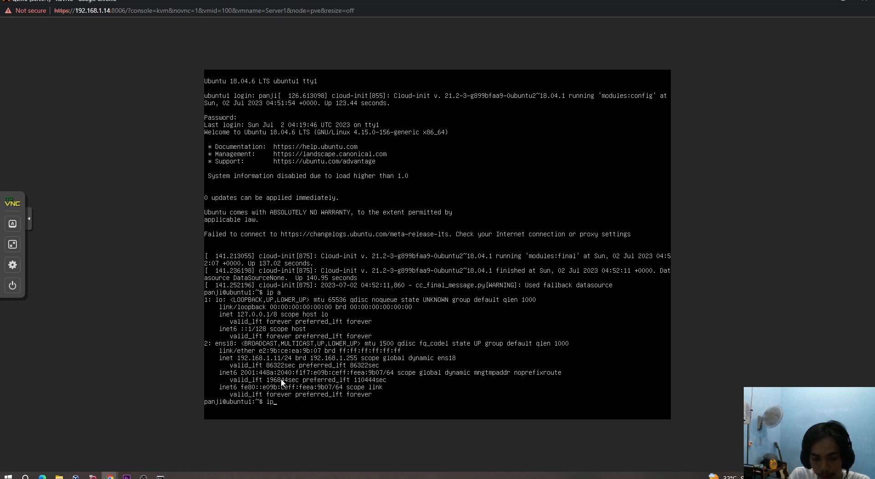
{"action": "type", "text": " a"}
{"action": "key", "text": "Return"}
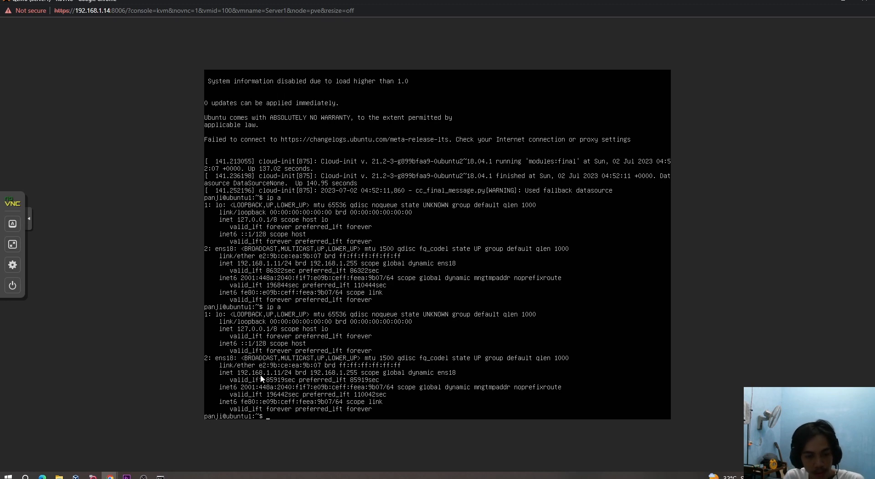
Step: Restore Command Prompt and run 'ping 192.168.1.11' against the Ubuntu server
{"action": "left_click", "coordinate": [160, 477]}
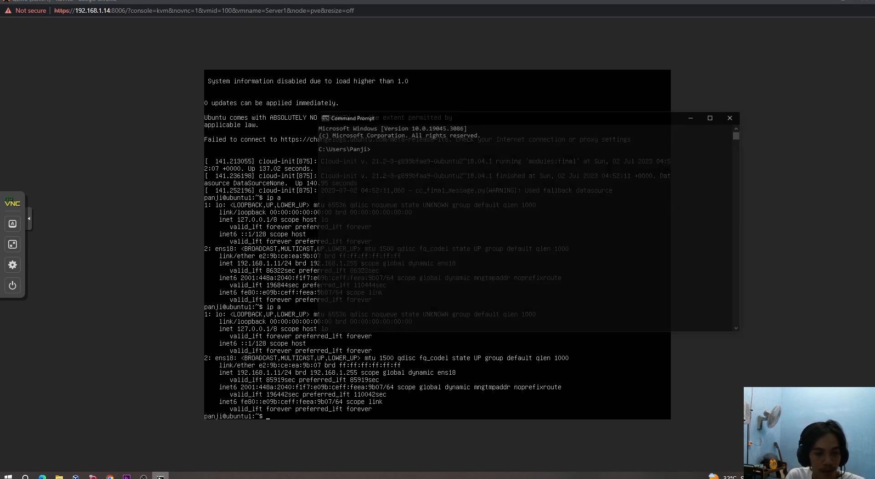
{"action": "left_click", "coordinate": [431, 135]}
{"action": "type", "text": "ping 192.168.1.11"}
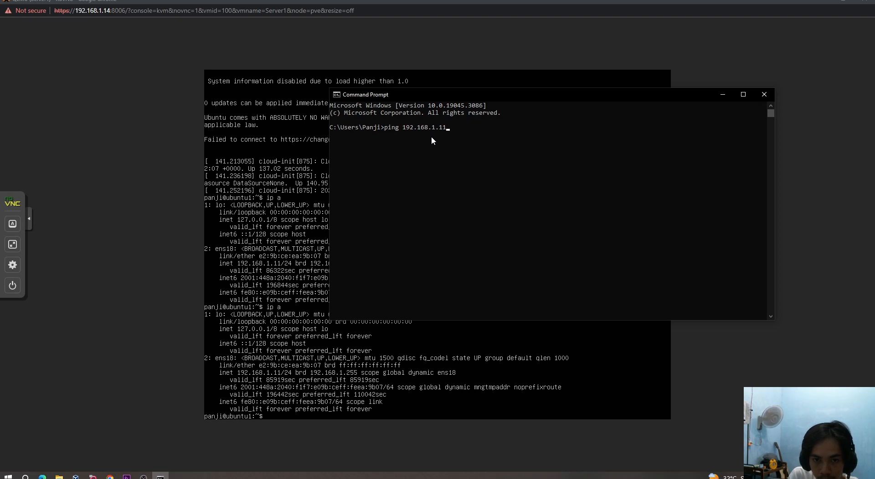
{"action": "key", "text": "Return"}
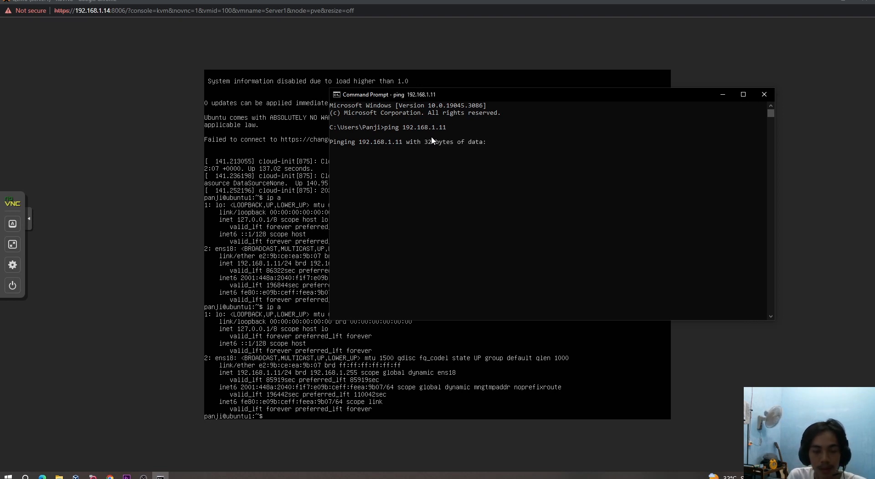